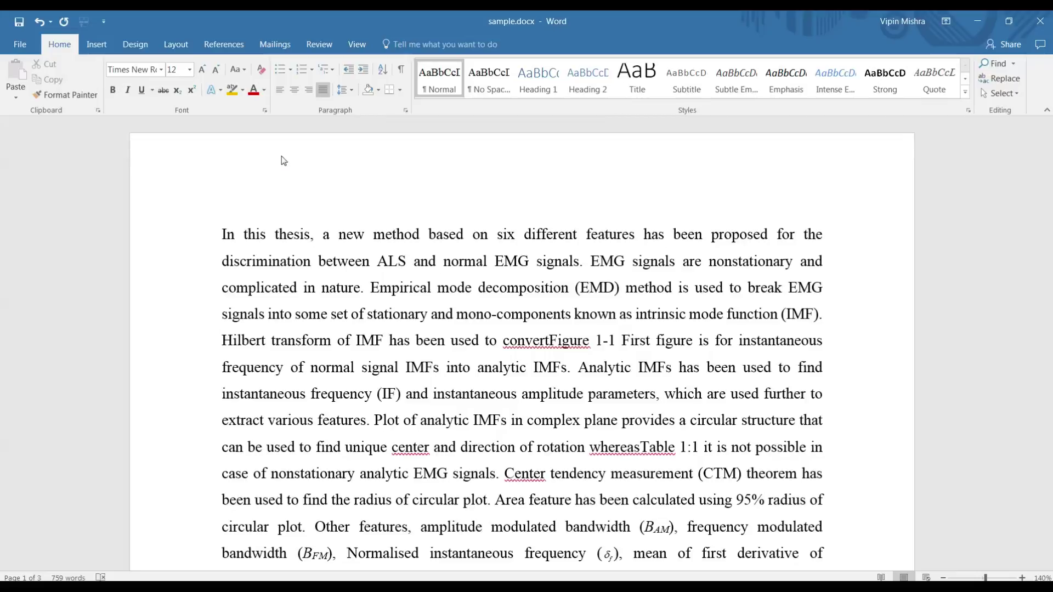
pyautogui.scroll(-2, 282, 161)
pyautogui.scroll(1, 281, 238)
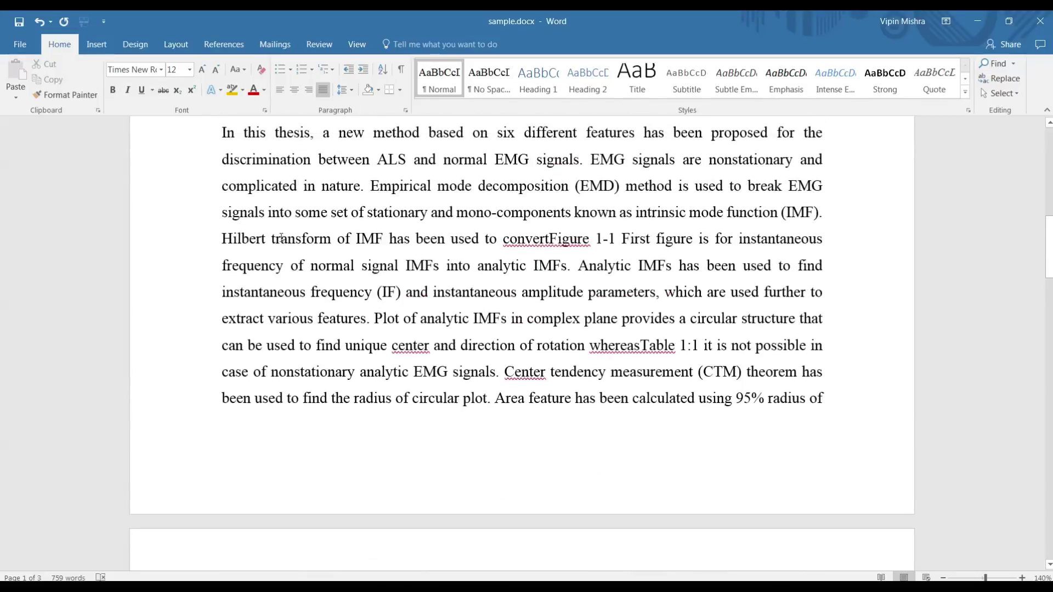
# Switch the ribbon to the Layout tab for the thesis document
pyautogui.click(172, 46)
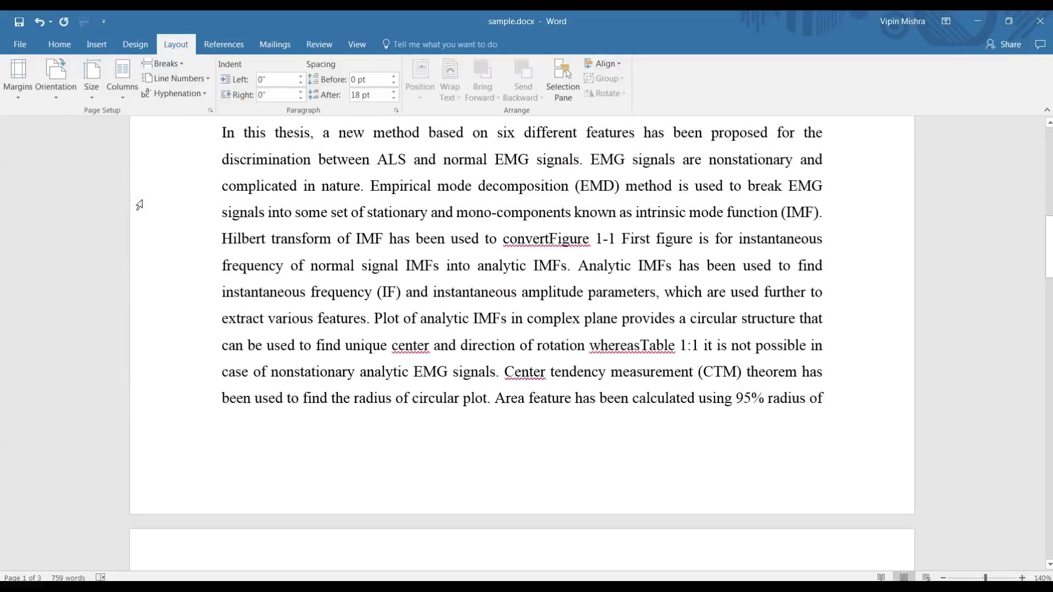
# Choose Custom Margins from the Margins gallery
pyautogui.click(16, 86)
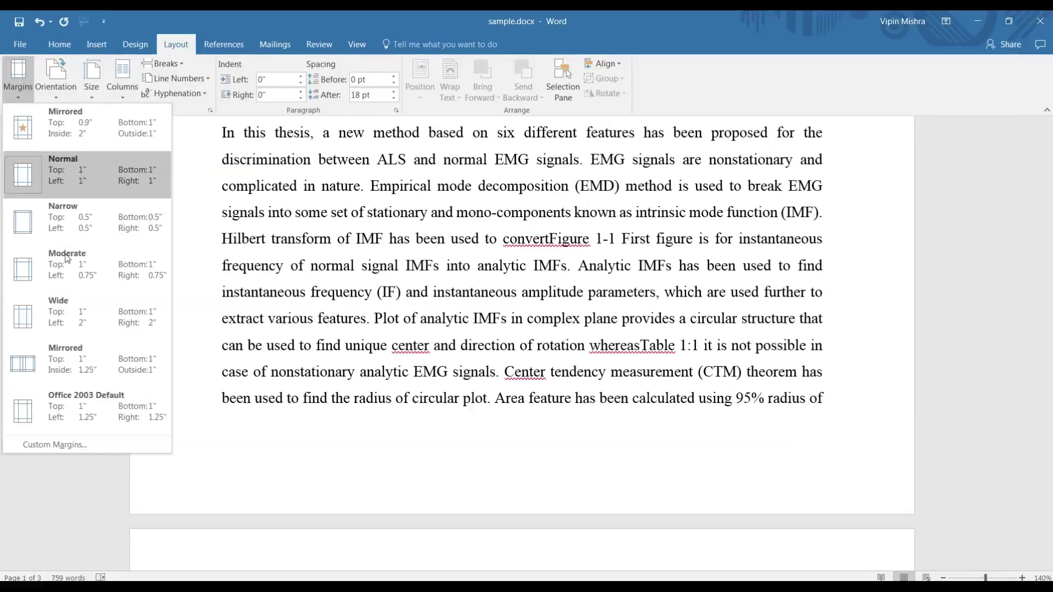
pyautogui.click(62, 447)
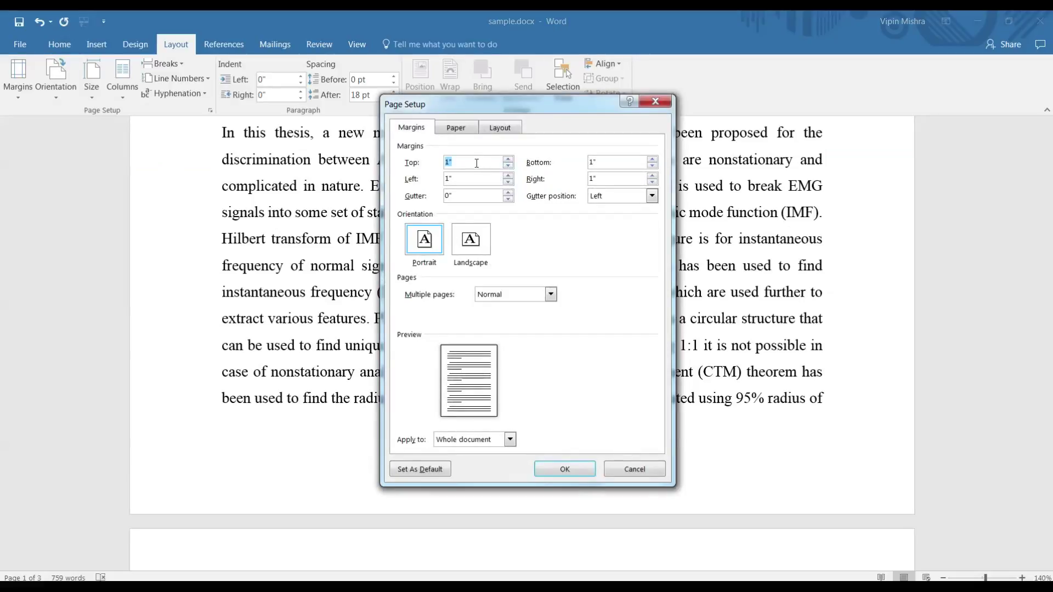
# Set the top and left margins to 1.5 inches, keeping bottom and right at 1 inch
pyautogui.click(508, 159)
pyautogui.click(507, 159)
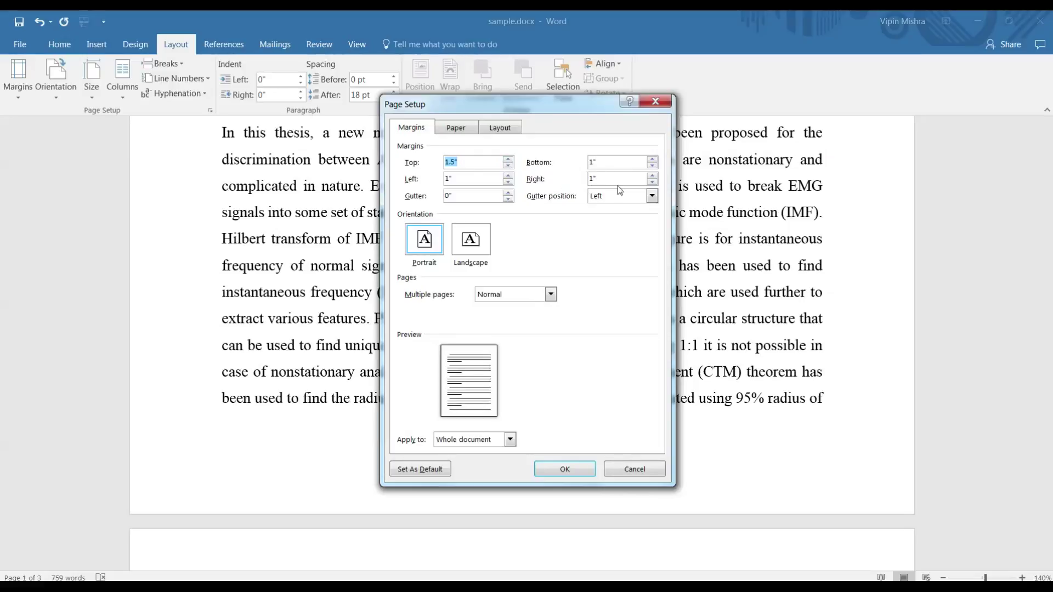
pyautogui.click(506, 177)
pyautogui.click(507, 177)
# Set Multiple pages to Mirror margins and apply the setup to the whole document
pyautogui.click(551, 294)
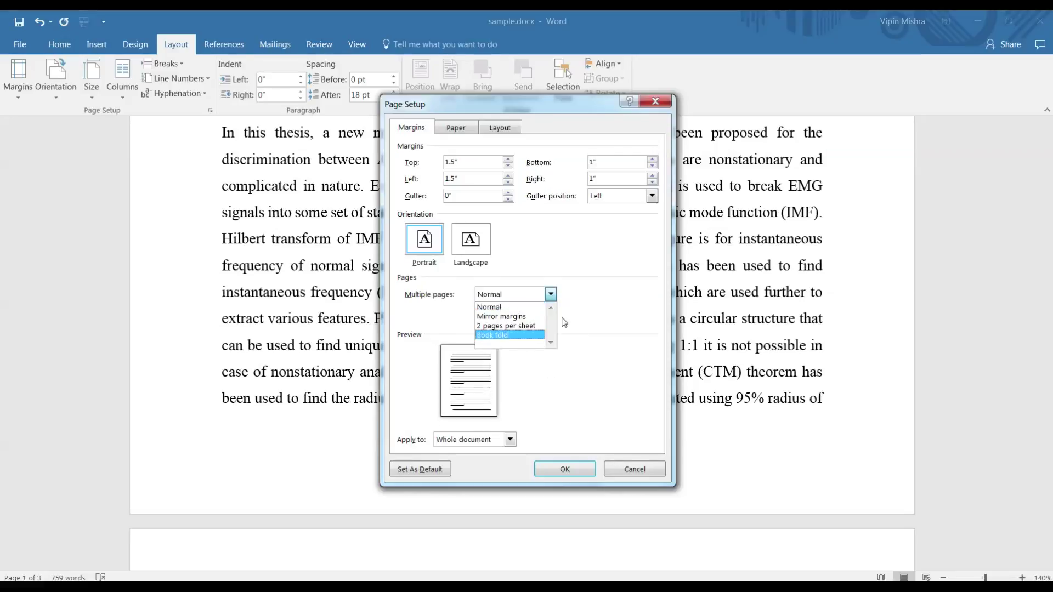
pyautogui.click(501, 317)
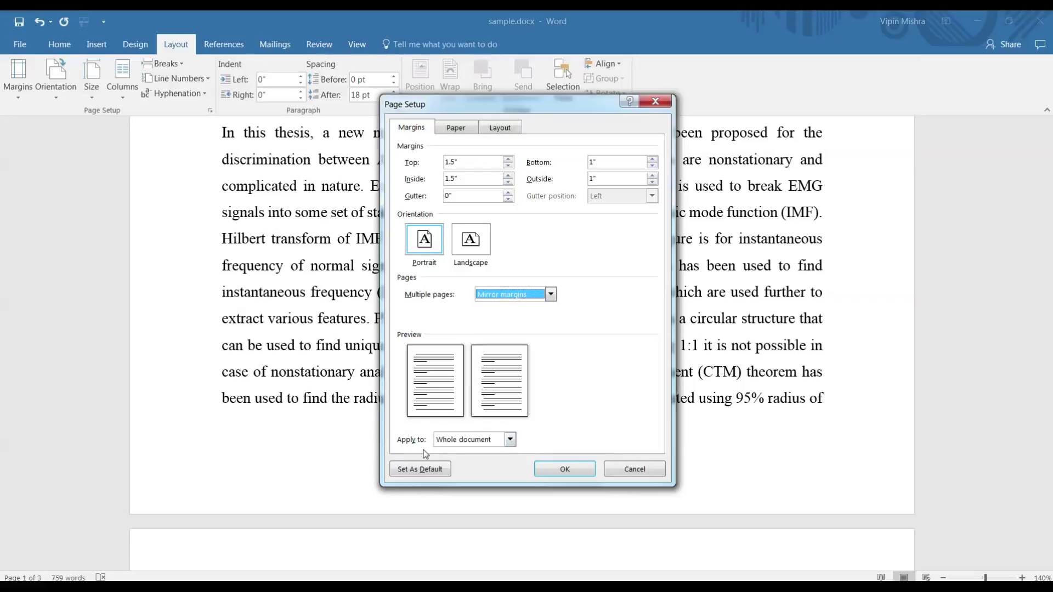
pyautogui.click(510, 440)
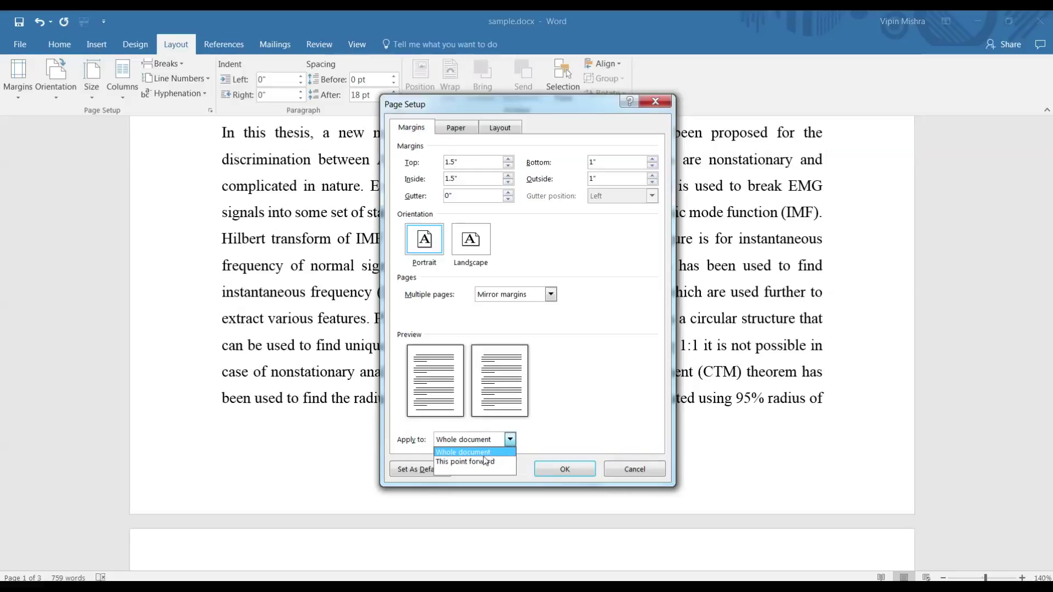
pyautogui.click(581, 426)
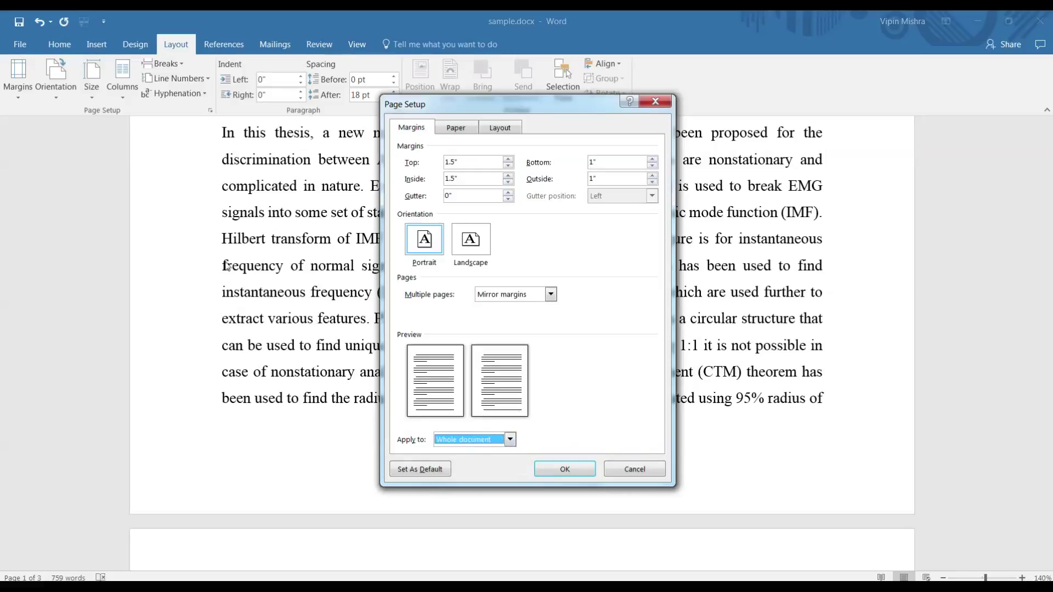
pyautogui.click(510, 442)
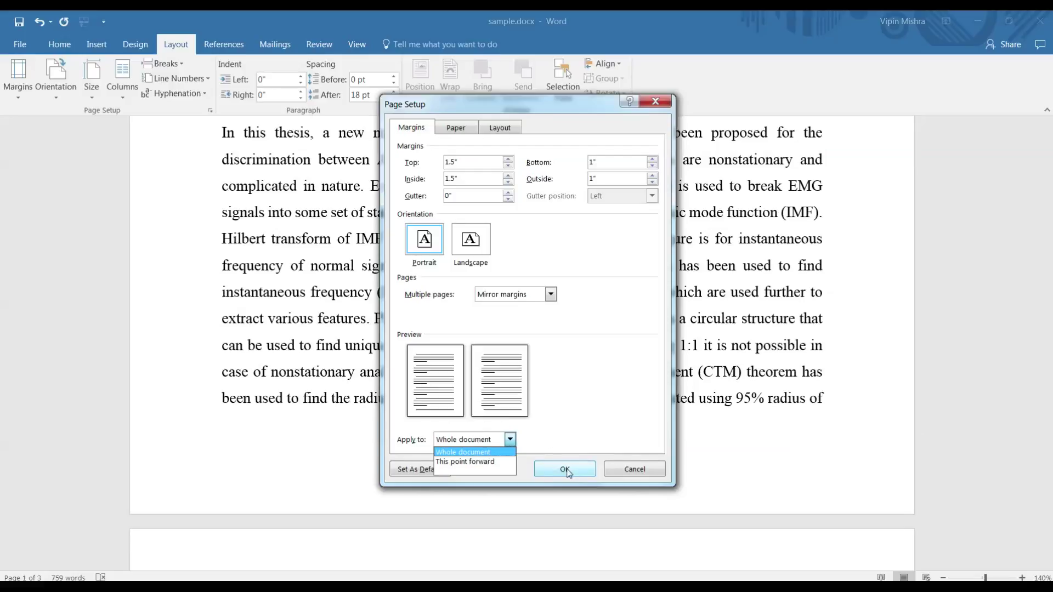
pyautogui.click(489, 453)
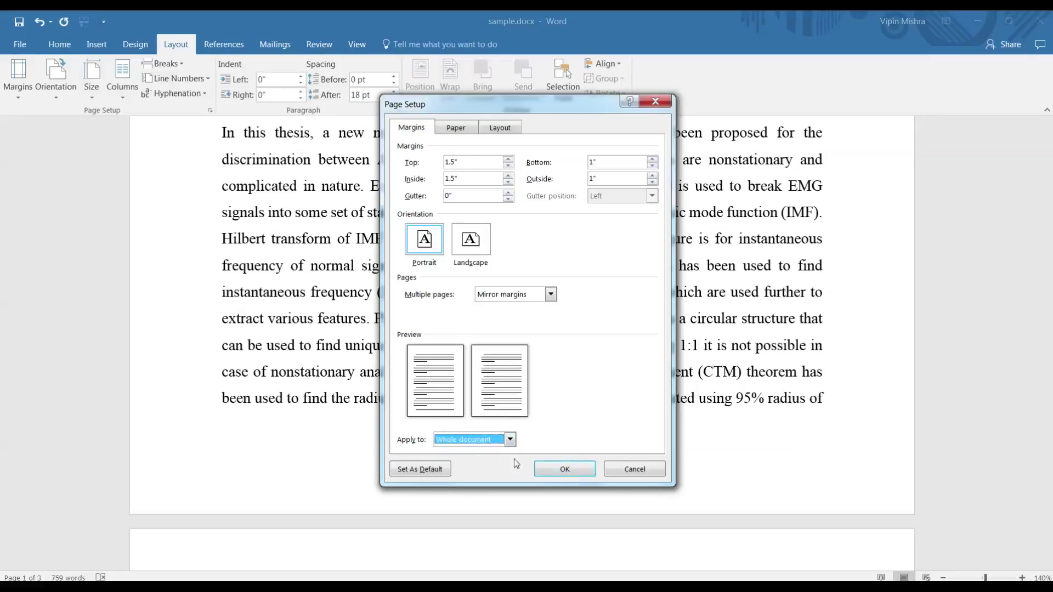
pyautogui.click(565, 469)
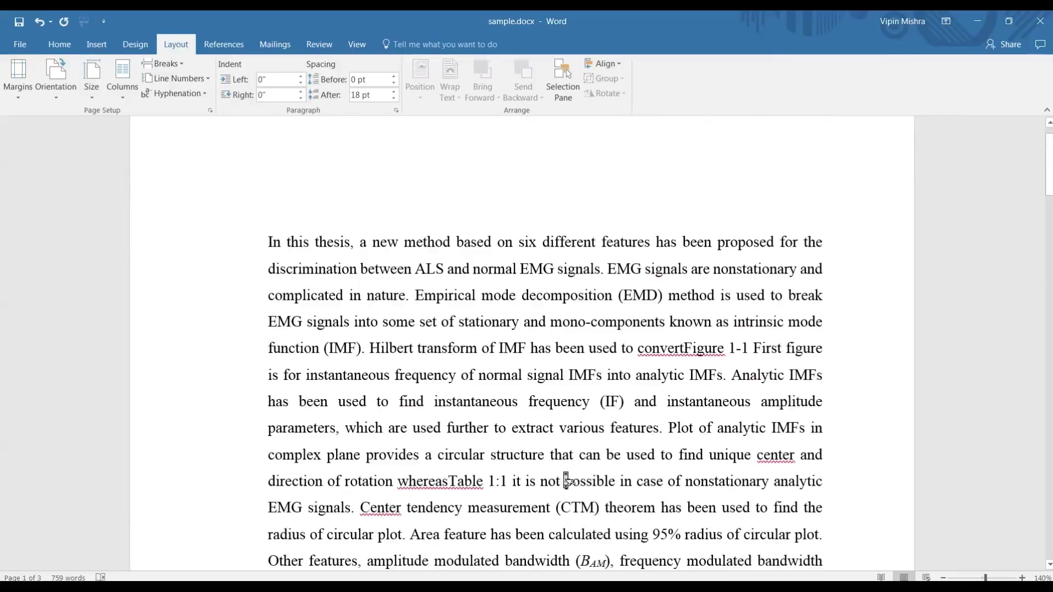
pyautogui.scroll(-1, 565, 480)
pyautogui.scroll(-1, 566, 481)
pyautogui.scroll(-1, 565, 477)
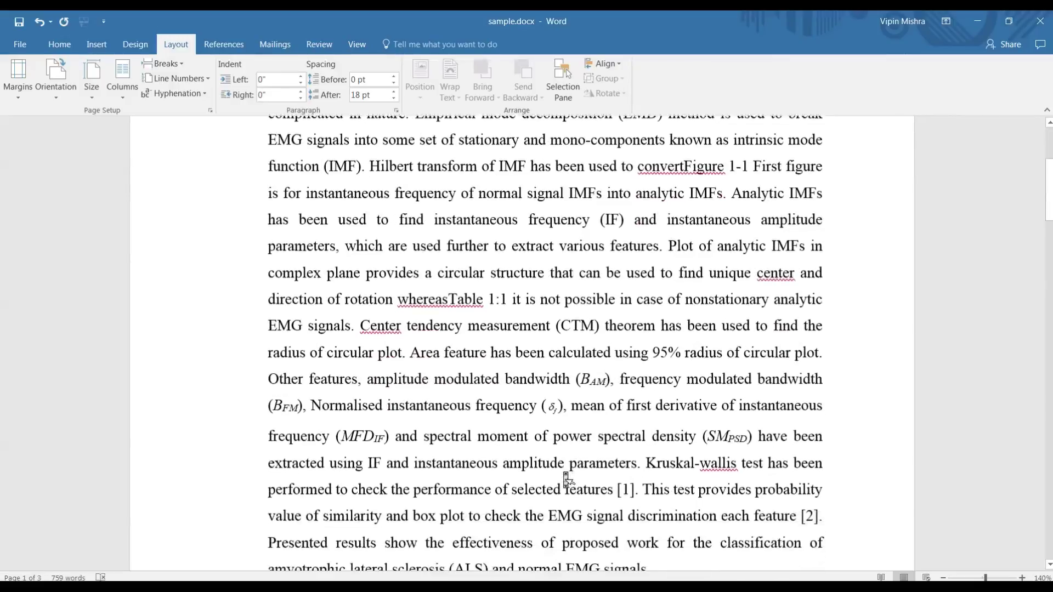
pyautogui.scroll(-1, 564, 475)
pyautogui.scroll(-3, 564, 475)
pyautogui.scroll(-3, 564, 475)
pyautogui.scroll(-3, 564, 474)
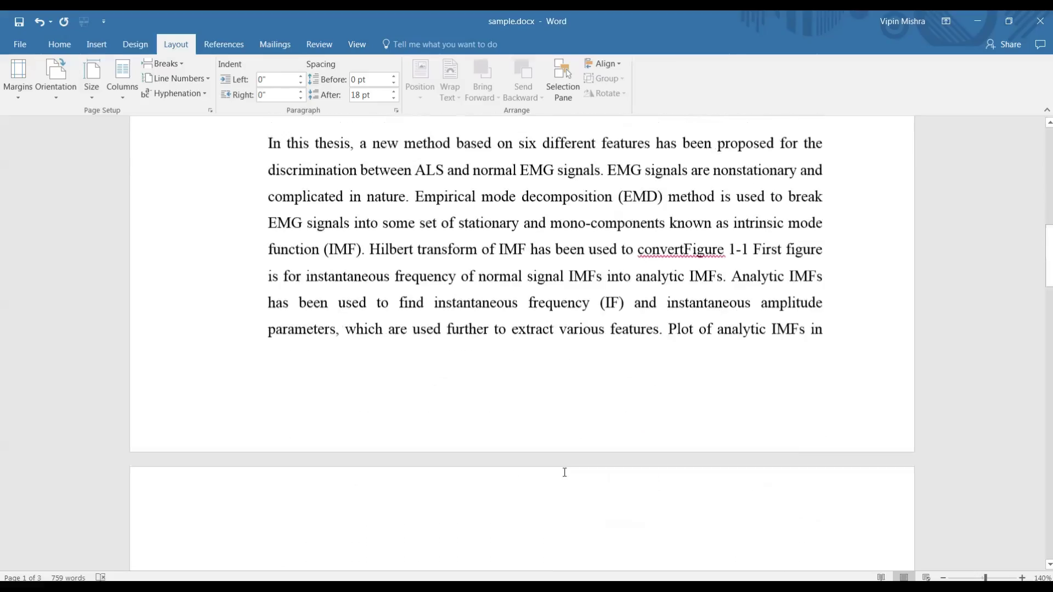
pyautogui.scroll(-3, 564, 473)
pyautogui.scroll(-3, 564, 473)
pyautogui.scroll(-1, 565, 477)
pyautogui.scroll(-2, 564, 479)
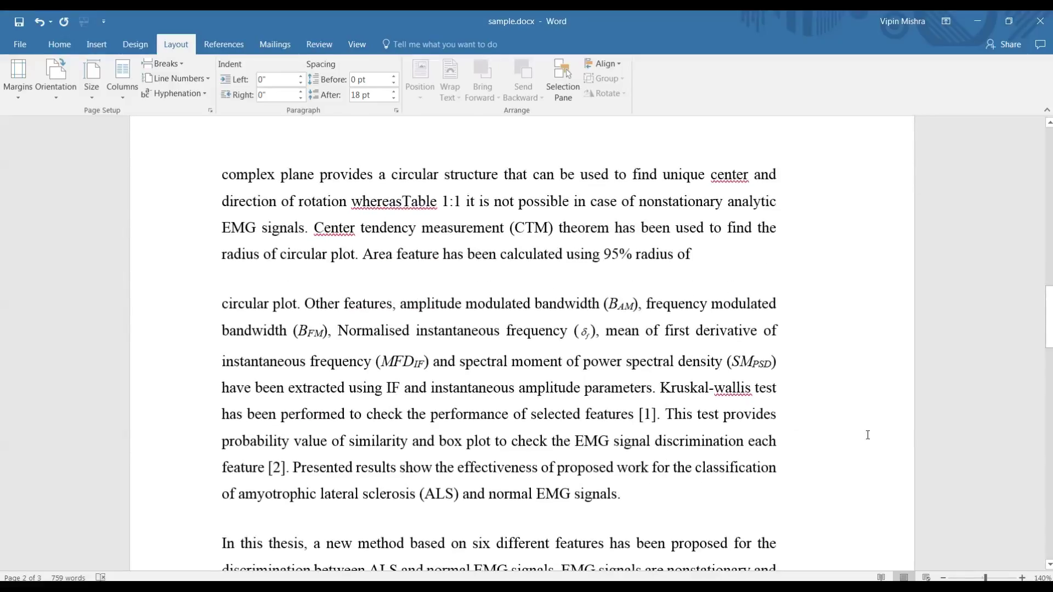
pyautogui.scroll(1, 848, 434)
pyautogui.scroll(1, 849, 436)
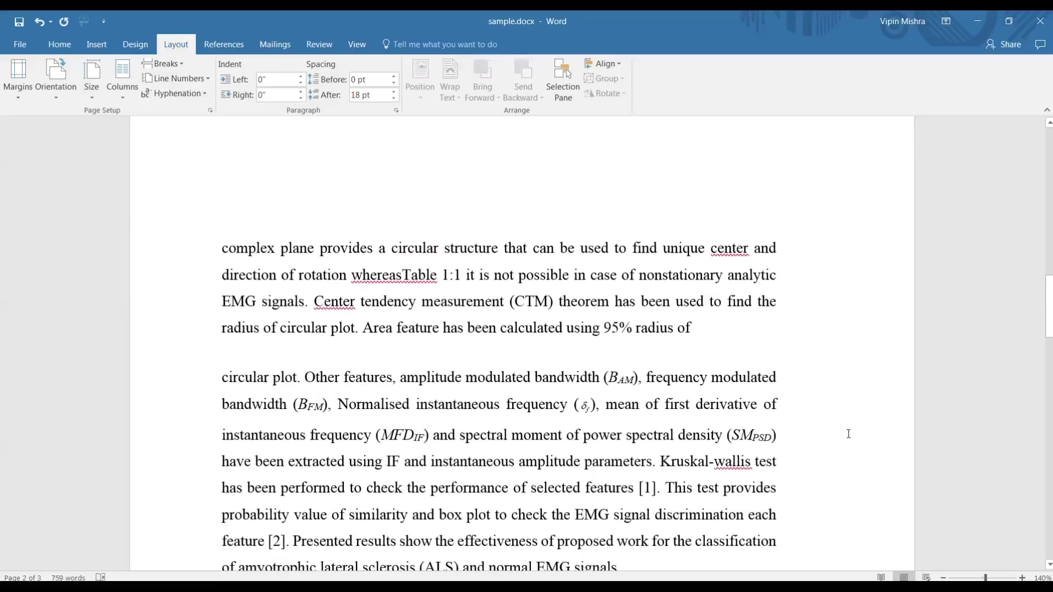
pyautogui.scroll(2, 849, 436)
pyautogui.scroll(1, 851, 442)
pyautogui.scroll(-3, 851, 442)
pyautogui.scroll(-1, 849, 436)
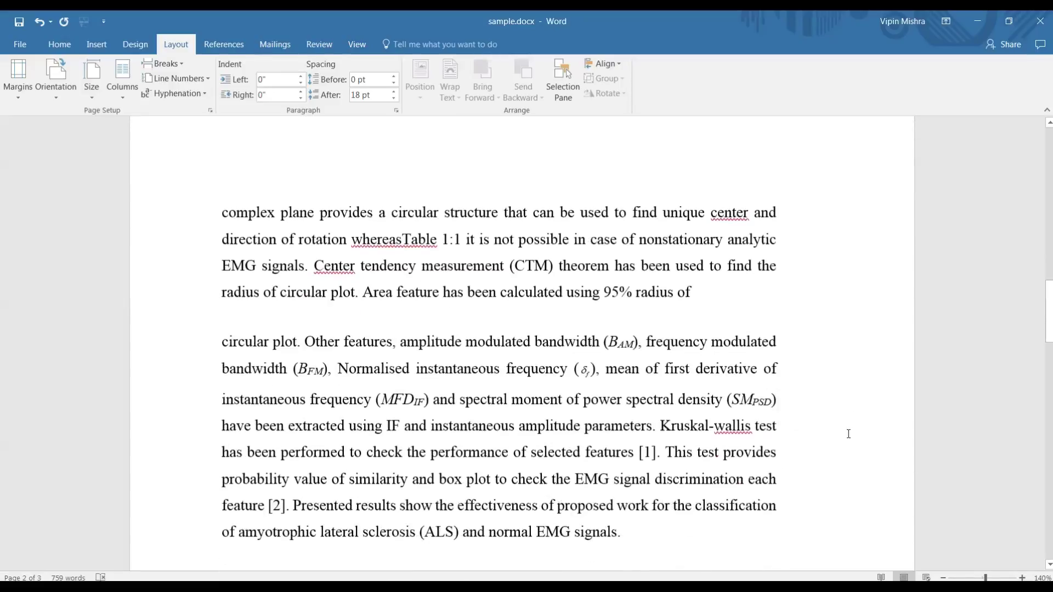
pyautogui.scroll(1, 848, 434)
pyautogui.scroll(2, 850, 437)
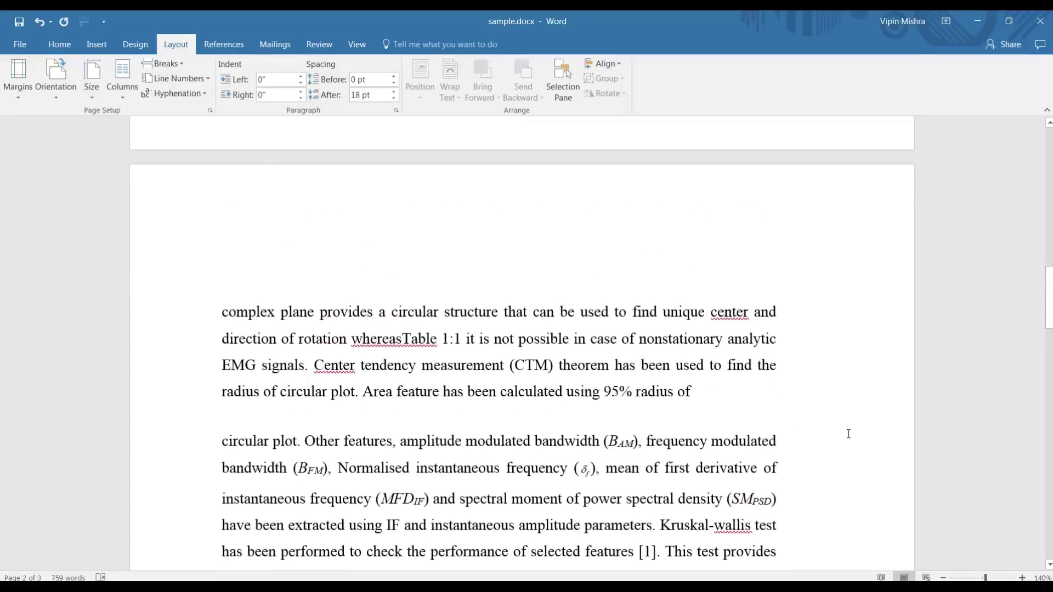
pyautogui.scroll(2, 850, 439)
pyautogui.scroll(2, 851, 441)
pyautogui.scroll(-3, 852, 442)
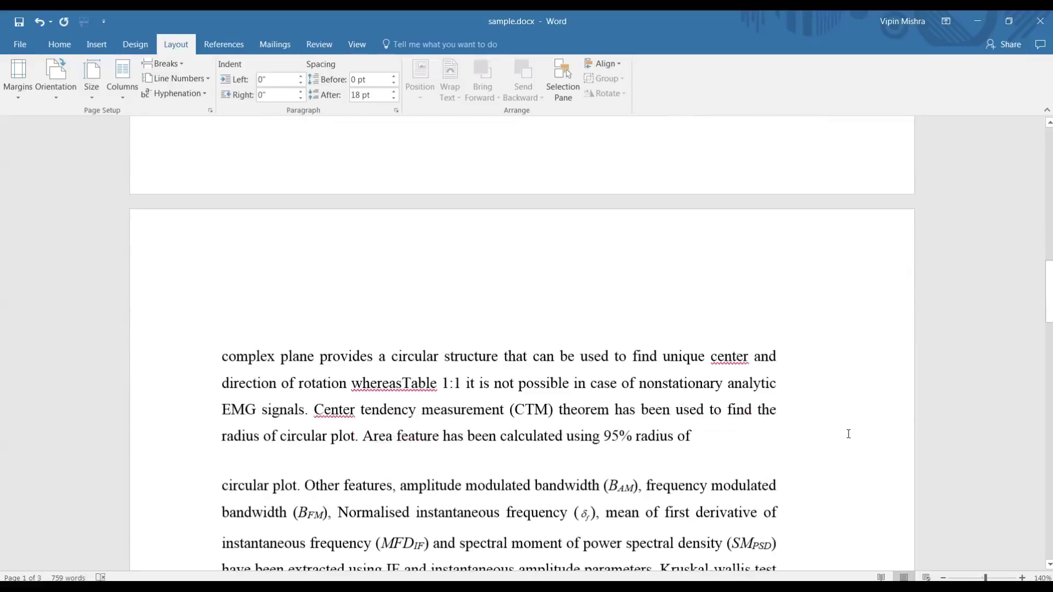
pyautogui.scroll(-1, 848, 434)
pyautogui.scroll(-1, 848, 433)
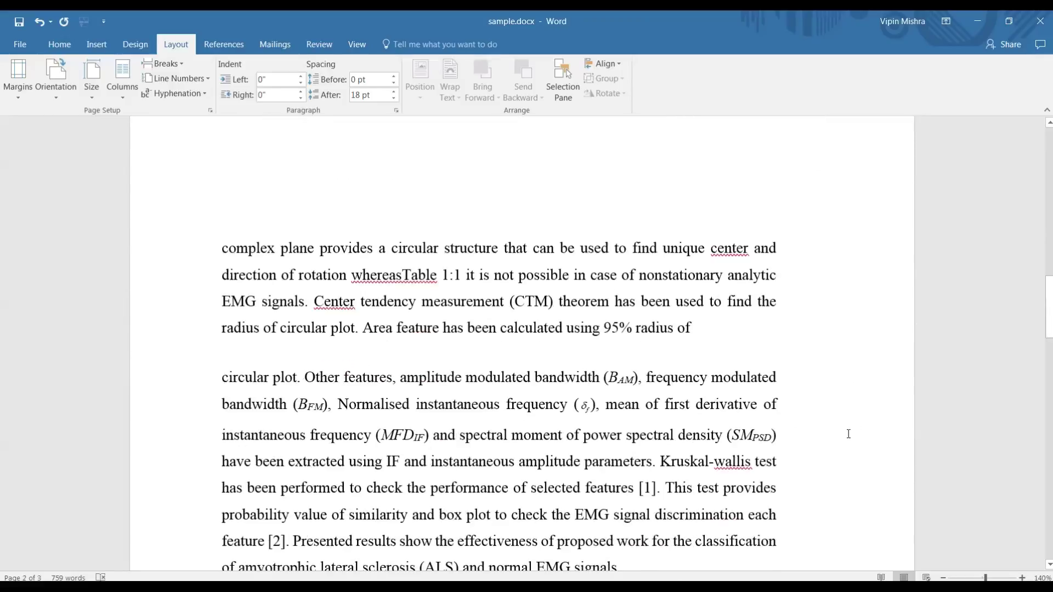
pyautogui.scroll(-1, 848, 434)
pyautogui.scroll(1, 851, 439)
pyautogui.scroll(2, 851, 433)
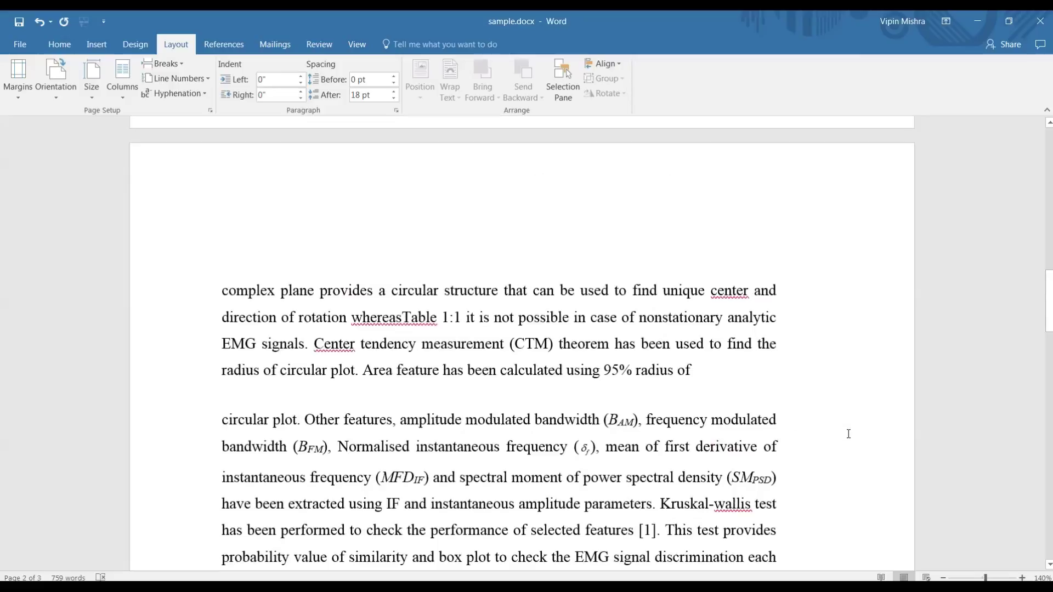
pyautogui.scroll(5, 850, 439)
pyautogui.scroll(6, 851, 440)
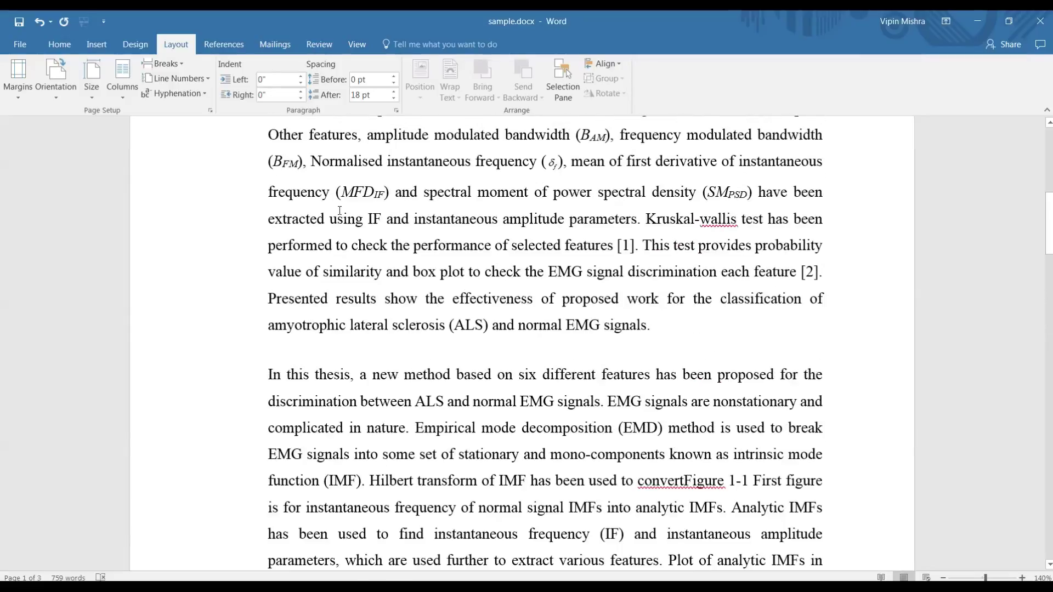
pyautogui.click(96, 96)
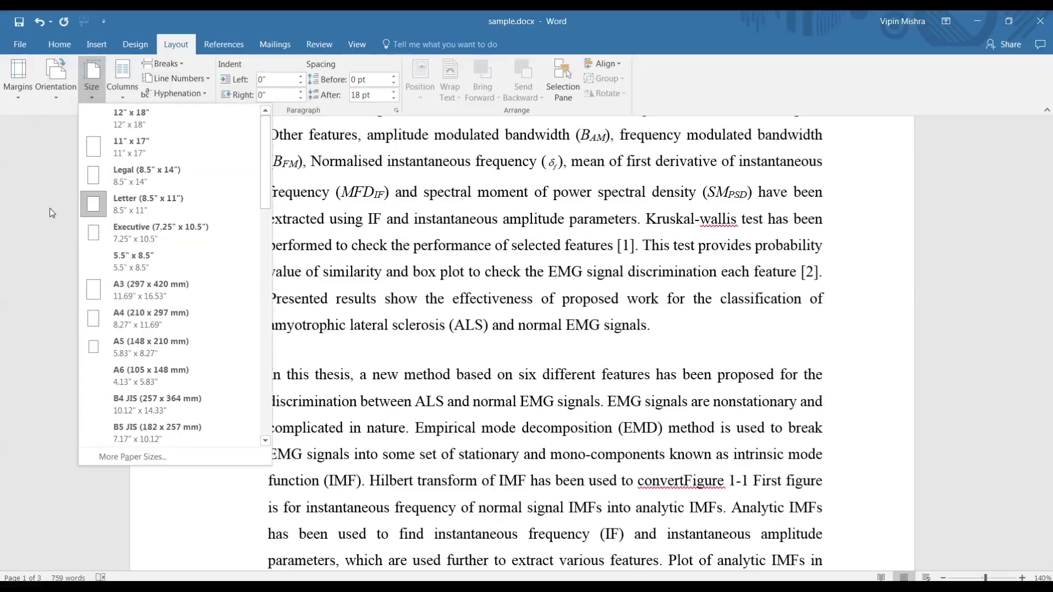
pyautogui.click(121, 91)
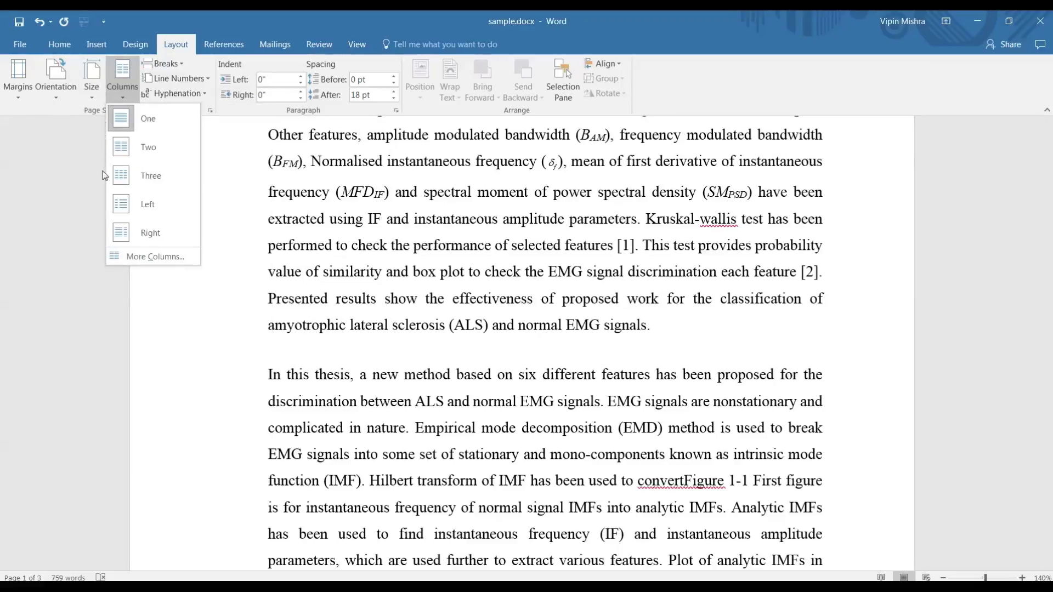
pyautogui.click(139, 258)
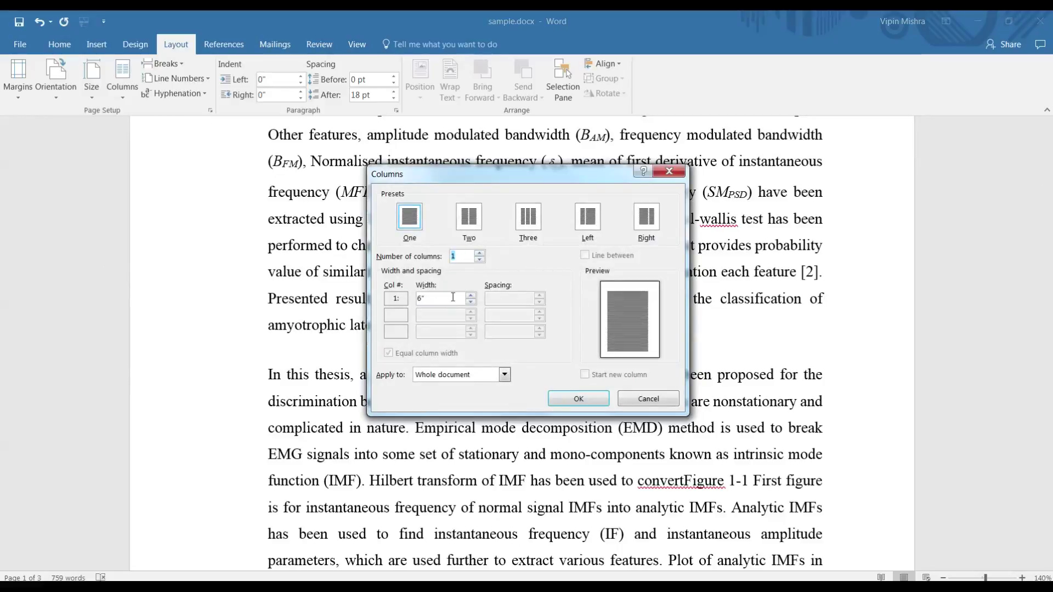
pyautogui.click(669, 172)
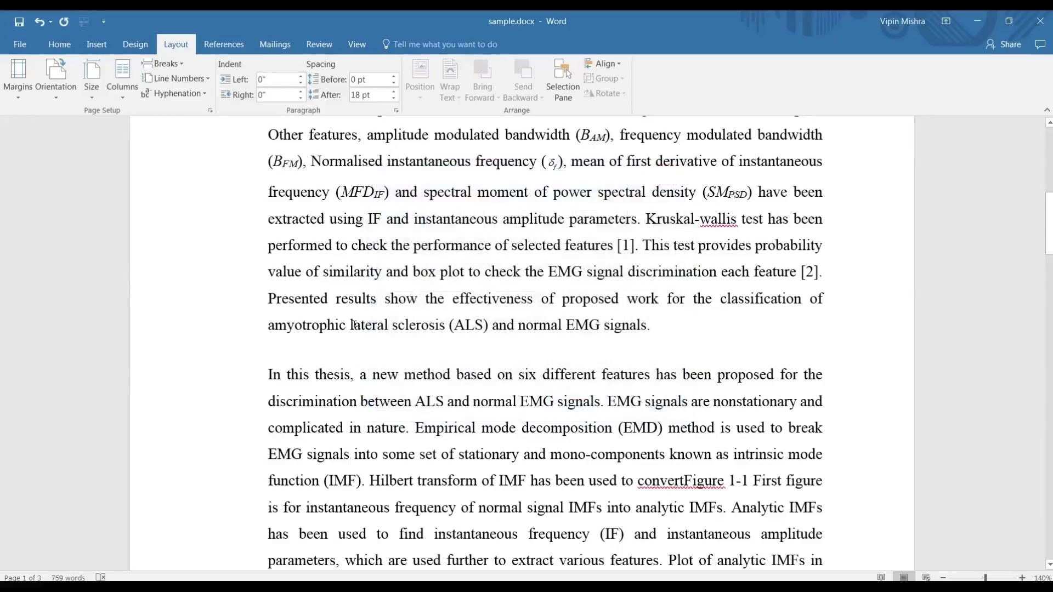
pyautogui.scroll(-3, 305, 358)
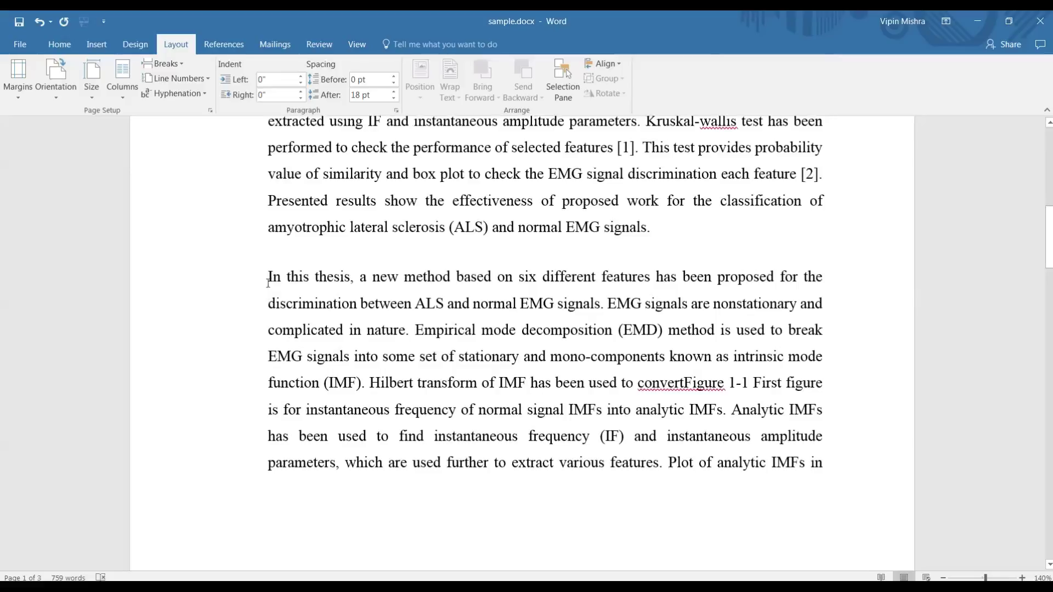
# Select the 'In this thesis' paragraph and open the More Columns settings
pyautogui.moveTo(268, 279); pyautogui.dragTo(823, 462)
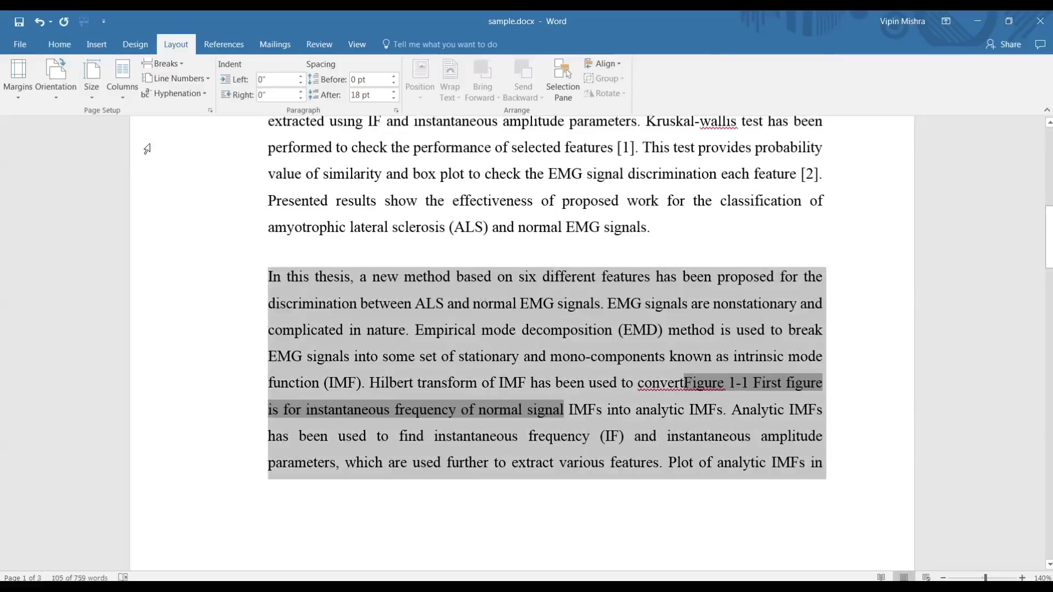
pyautogui.click(121, 98)
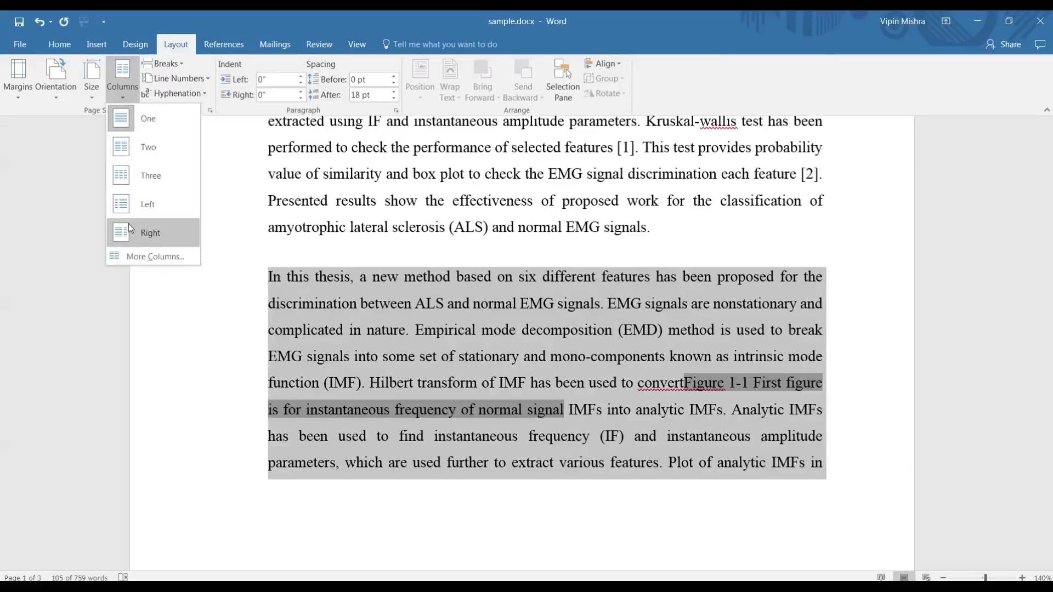
pyautogui.click(136, 256)
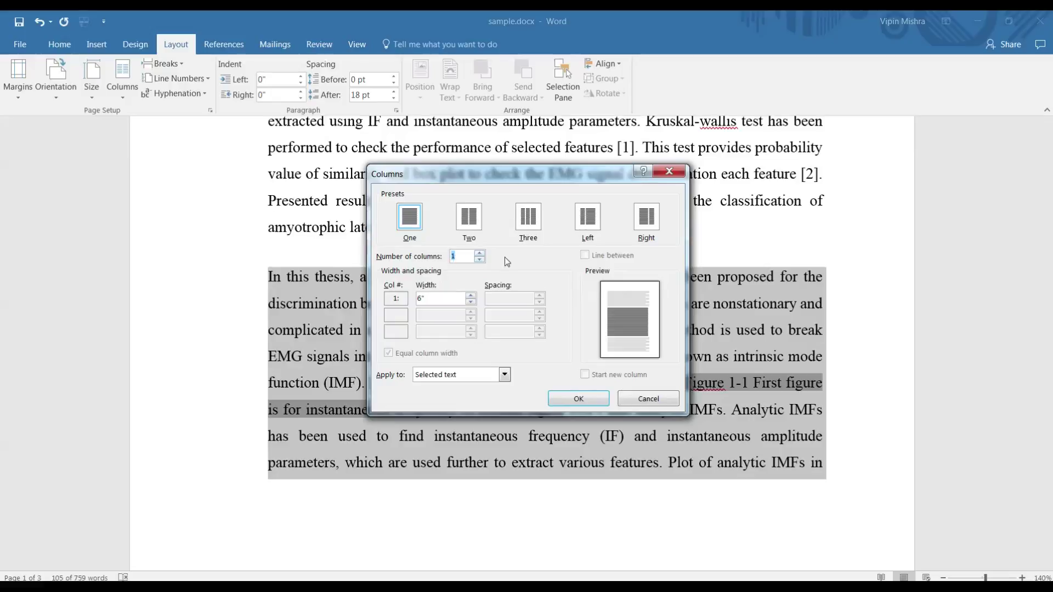
# Apply 4 columns to the selected text only and confirm
pyautogui.click(480, 254)
pyautogui.click(480, 254)
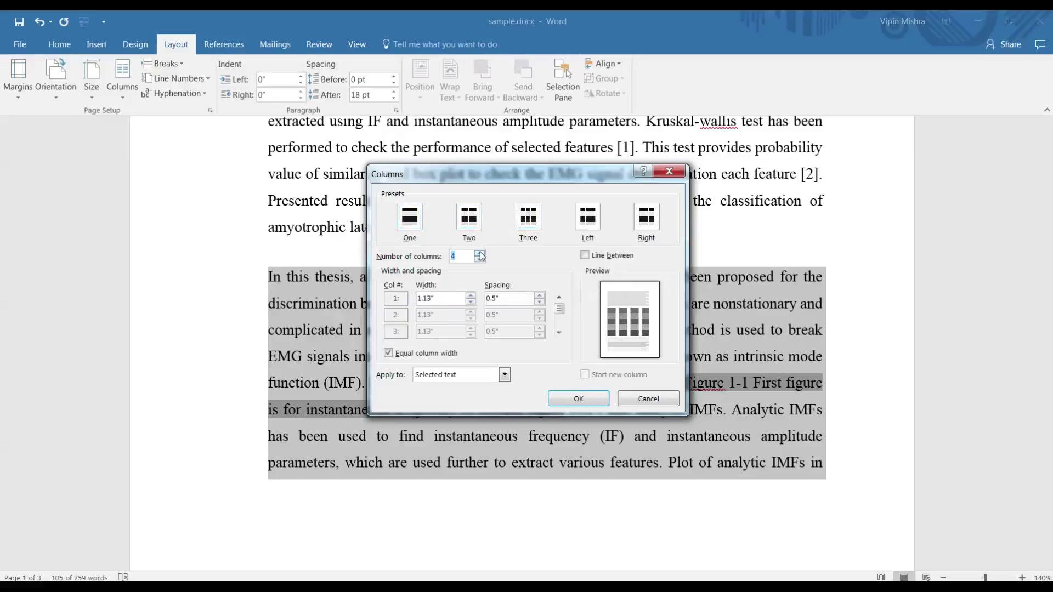
pyautogui.click(504, 375)
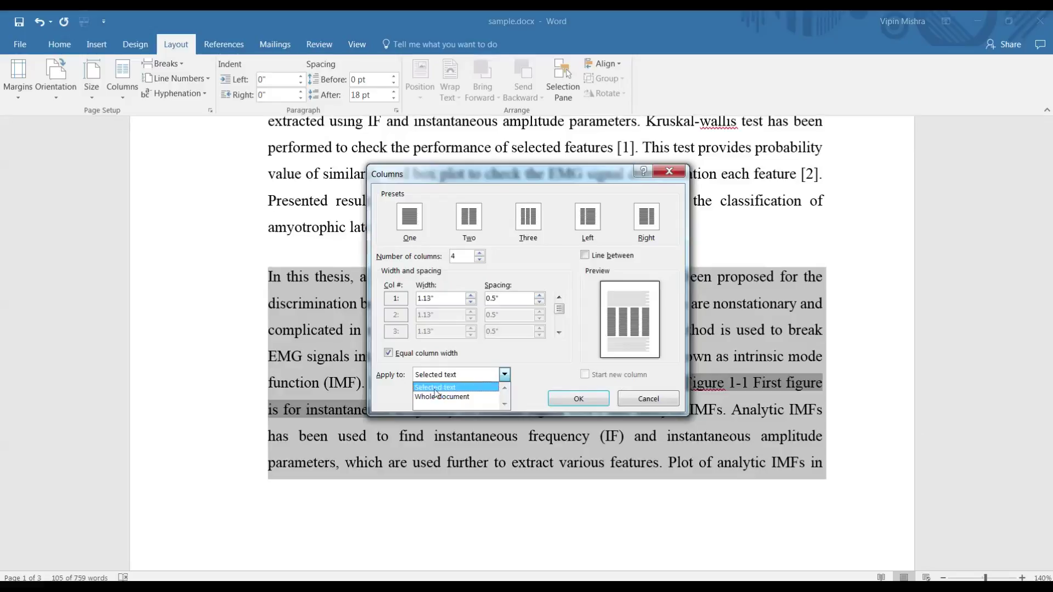
pyautogui.click(435, 388)
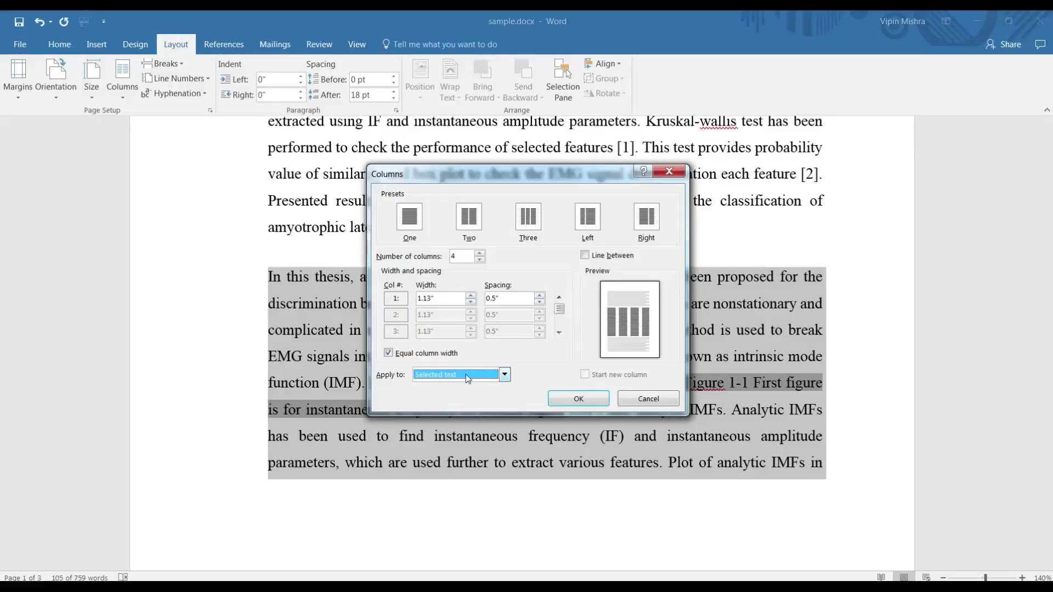
pyautogui.click(578, 400)
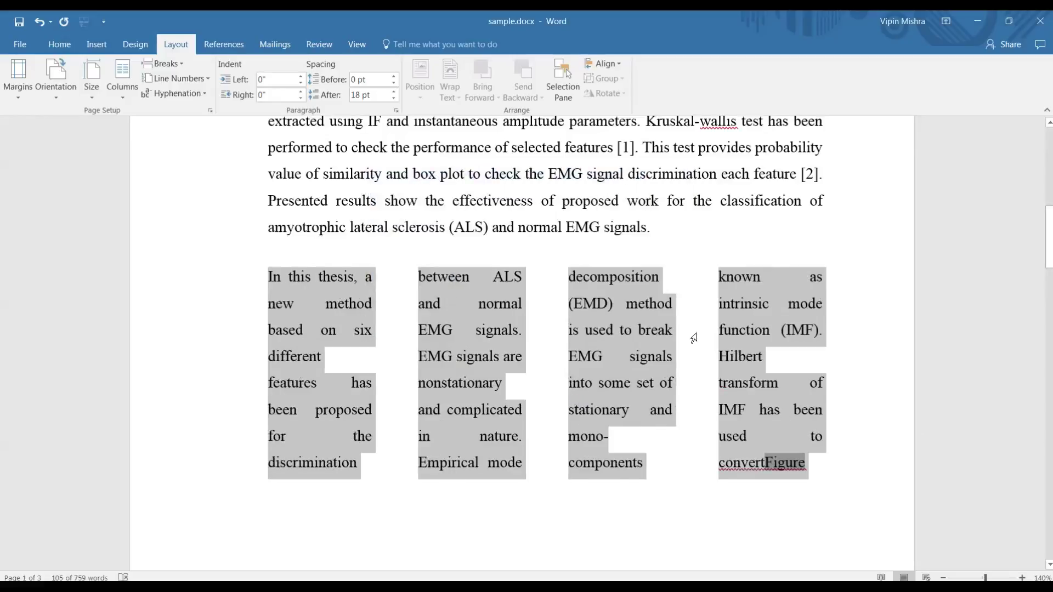
pyautogui.scroll(-3, 681, 346)
pyautogui.scroll(-2, 682, 347)
pyautogui.scroll(-1, 682, 347)
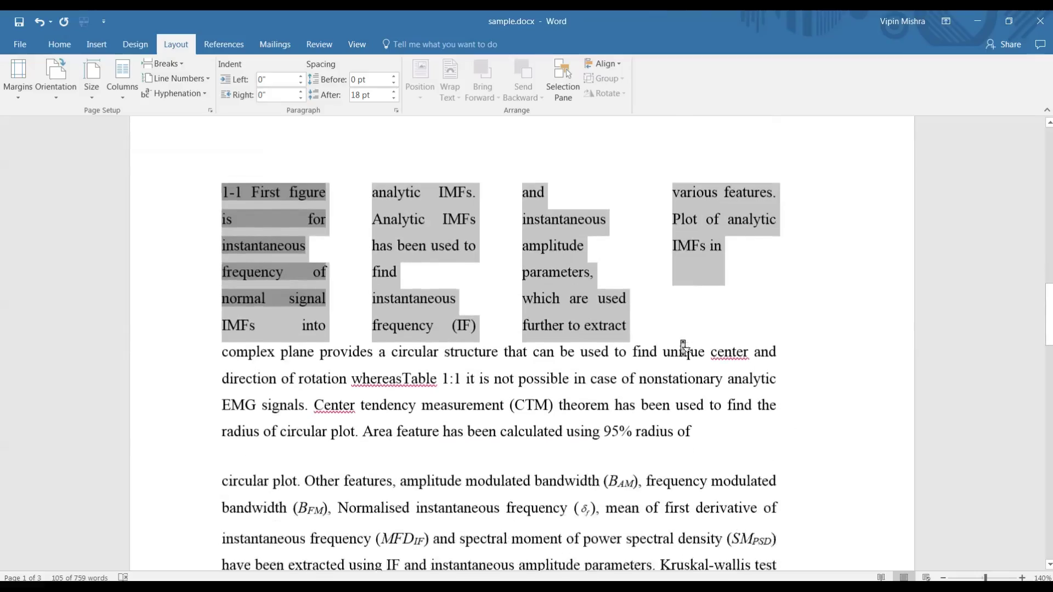
pyautogui.scroll(2, 682, 346)
pyautogui.scroll(3, 680, 344)
pyautogui.scroll(1, 680, 344)
pyautogui.scroll(1, 680, 345)
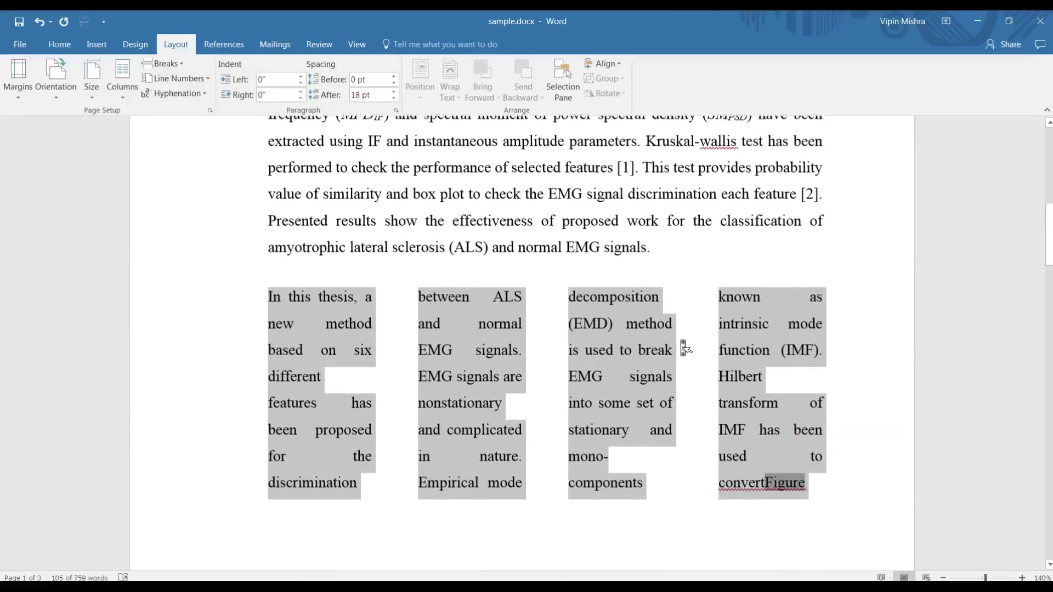
pyautogui.scroll(-1, 680, 344)
pyautogui.scroll(-5, 453, 265)
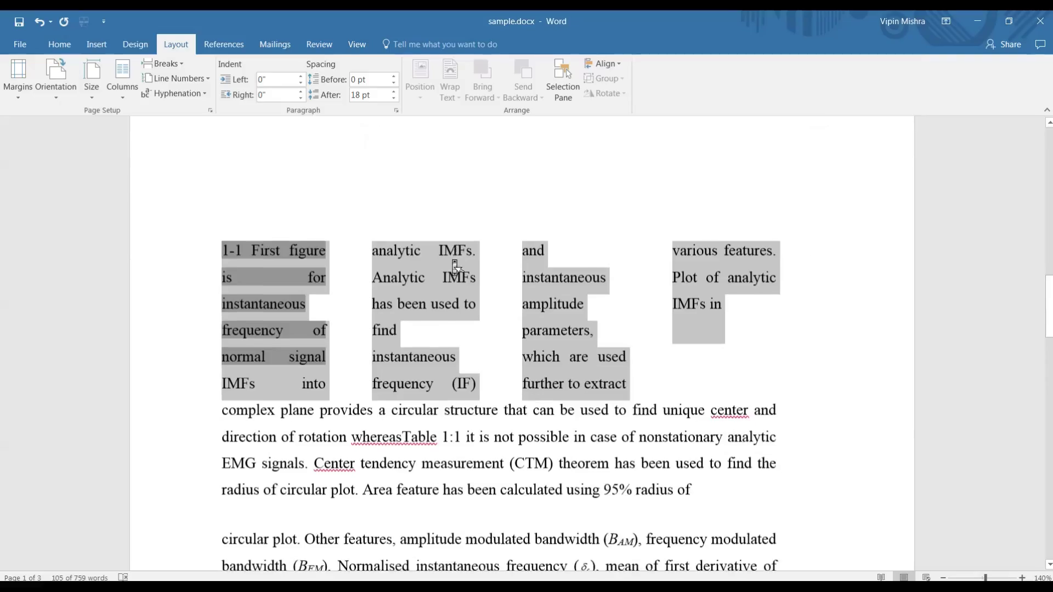
pyautogui.scroll(2, 454, 266)
pyautogui.scroll(2, 452, 265)
pyautogui.scroll(-4, 453, 262)
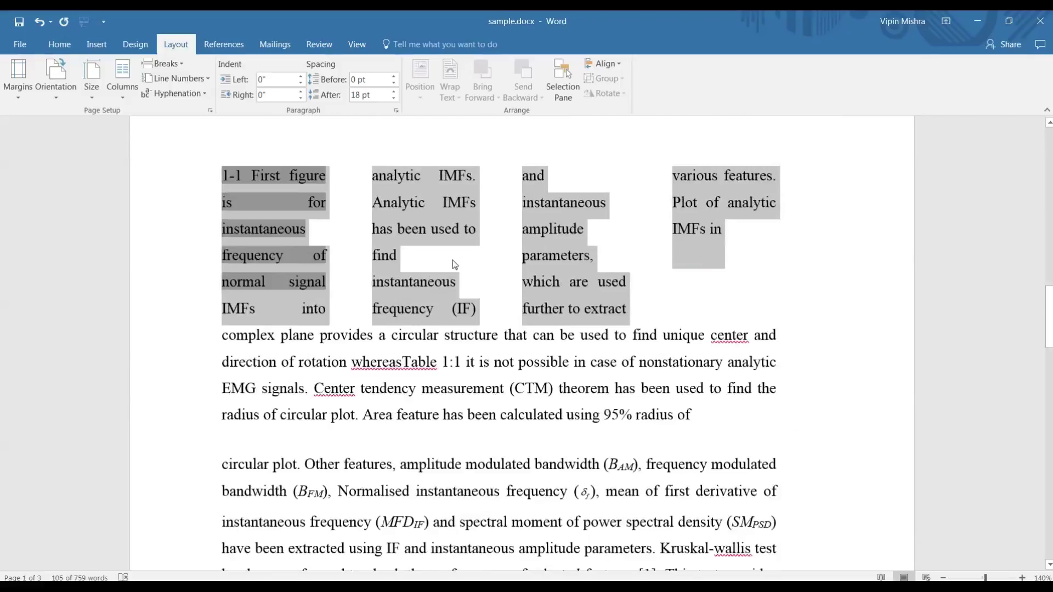
pyautogui.scroll(-3, 453, 261)
pyautogui.scroll(1, 452, 262)
pyautogui.scroll(-1, 453, 262)
pyautogui.scroll(2, 453, 262)
pyautogui.scroll(3, 454, 264)
pyautogui.scroll(2, 453, 265)
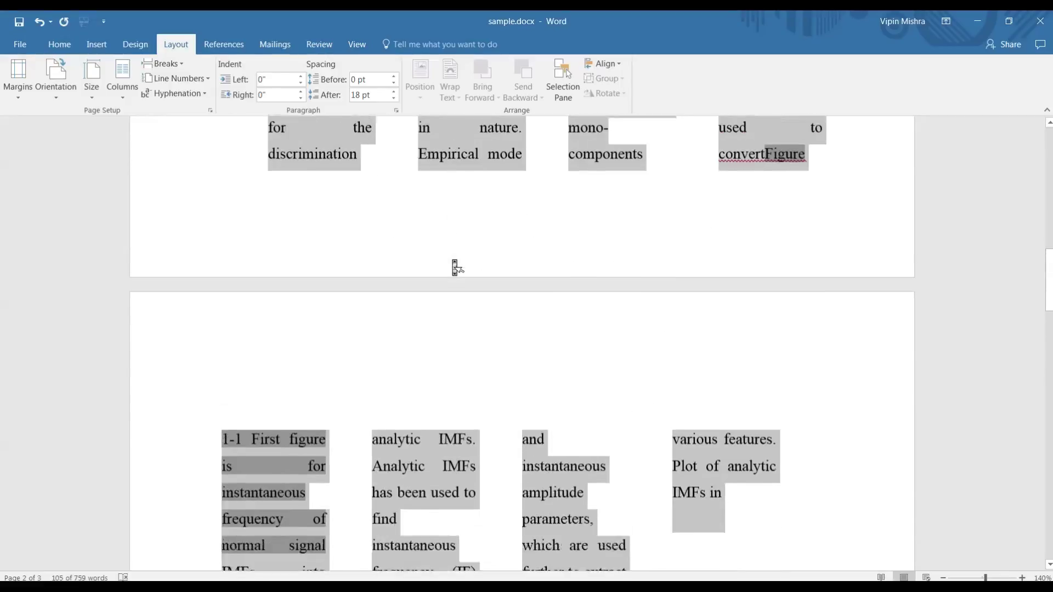
pyautogui.scroll(-5, 453, 265)
pyautogui.scroll(-1, 345, 164)
pyautogui.scroll(1, 330, 215)
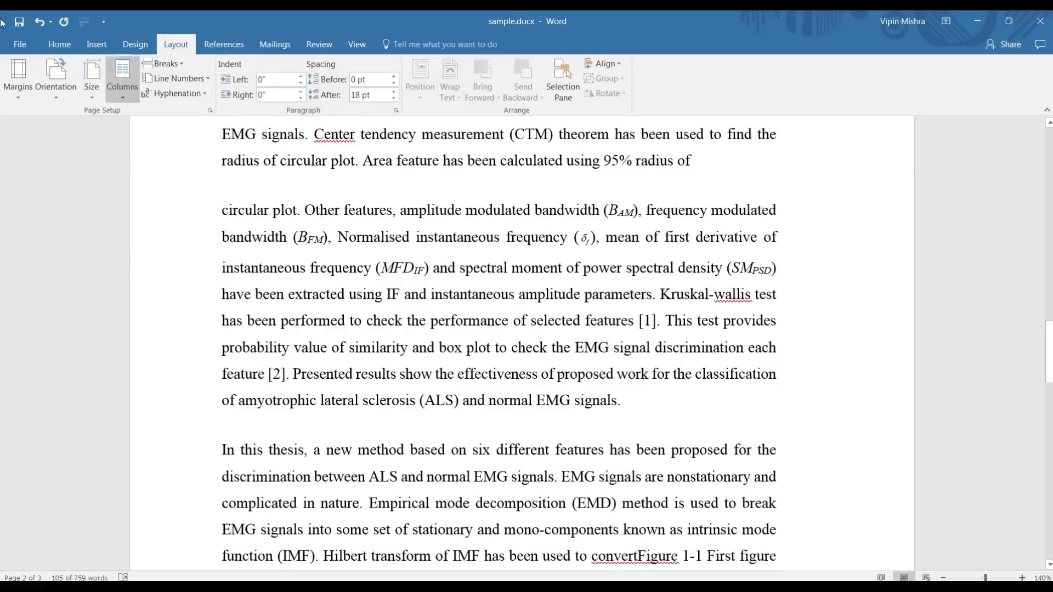
# Scroll to page 3 and place the cursor below the paragraph ending 'normal EMG signals.'
pyautogui.click(18, 23)
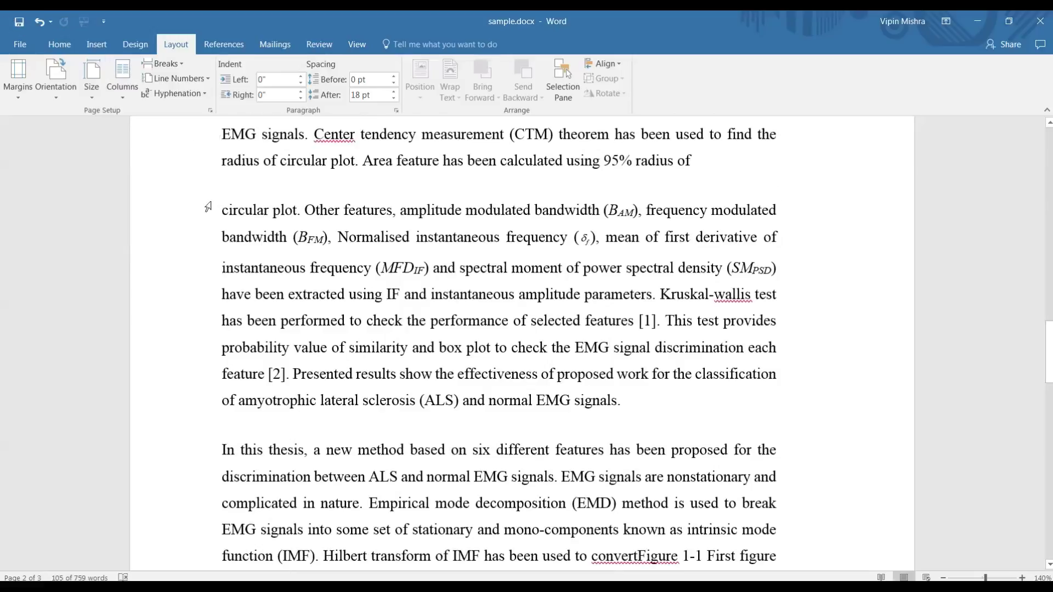
pyautogui.scroll(-2, 208, 208)
pyautogui.scroll(-3, 208, 208)
pyautogui.scroll(-4, 209, 208)
pyautogui.scroll(-5, 207, 208)
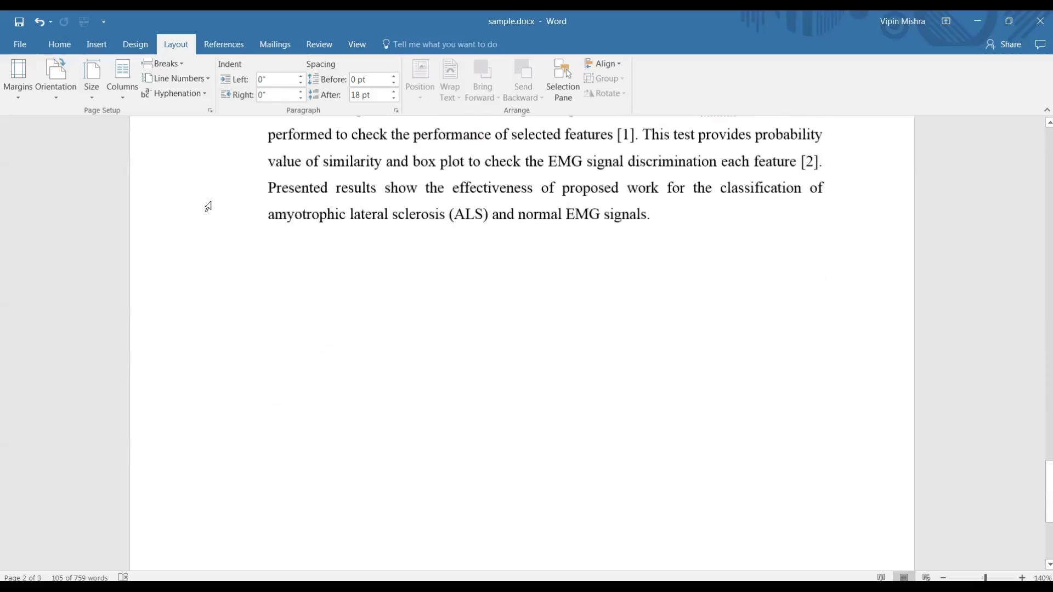
pyautogui.scroll(-1, 208, 207)
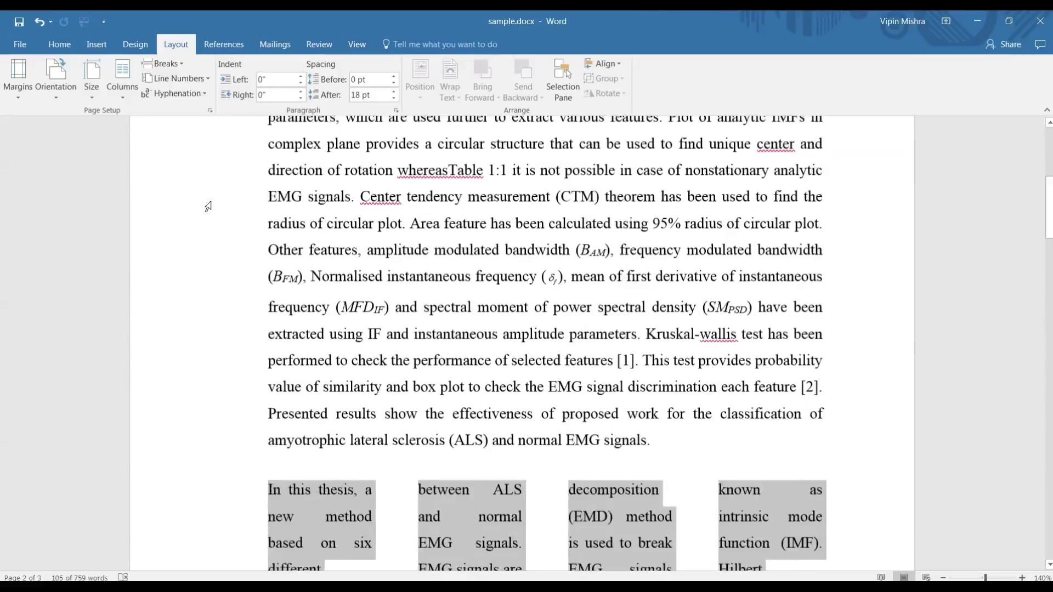
pyautogui.scroll(-2, 208, 207)
pyautogui.scroll(-2, 209, 207)
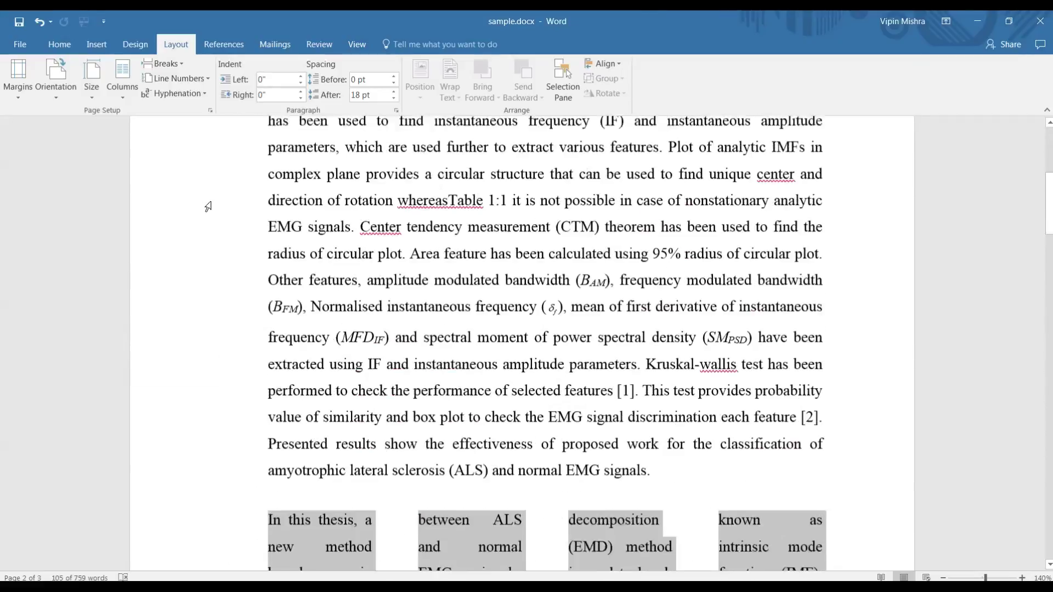
pyautogui.scroll(-3, 208, 207)
pyautogui.scroll(-2, 208, 207)
pyautogui.scroll(-3, 208, 207)
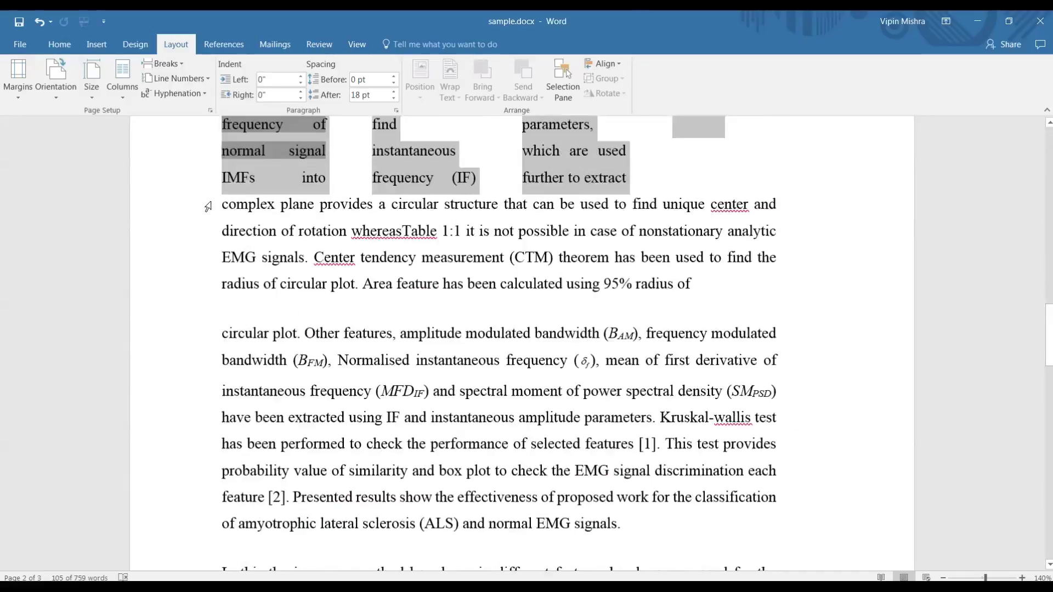
pyautogui.scroll(-3, 209, 207)
pyautogui.scroll(-1, 208, 207)
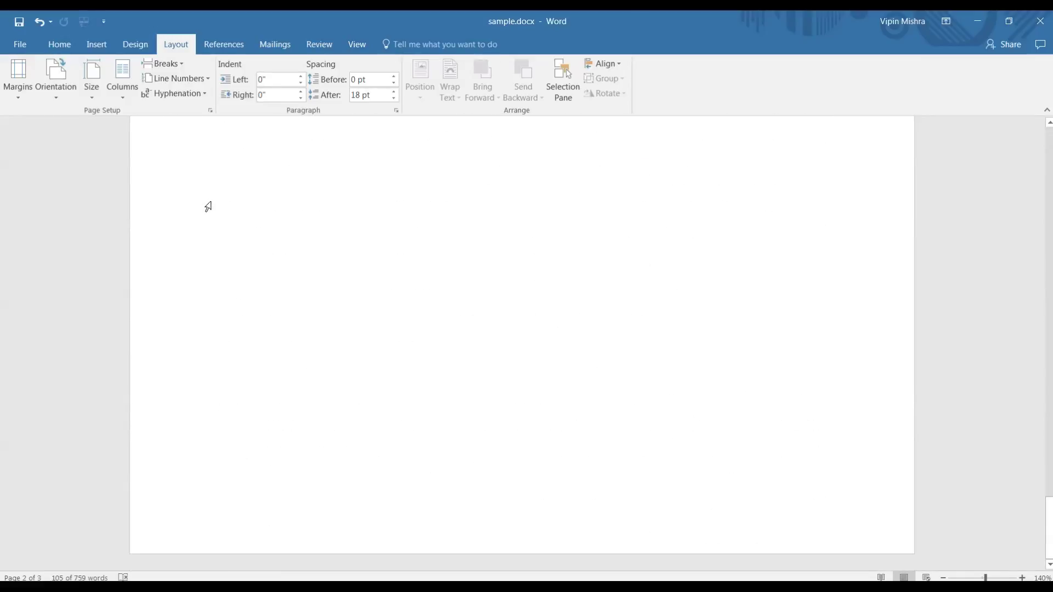
pyautogui.scroll(-3, 208, 207)
pyautogui.scroll(-1, 209, 206)
pyautogui.scroll(4, 208, 206)
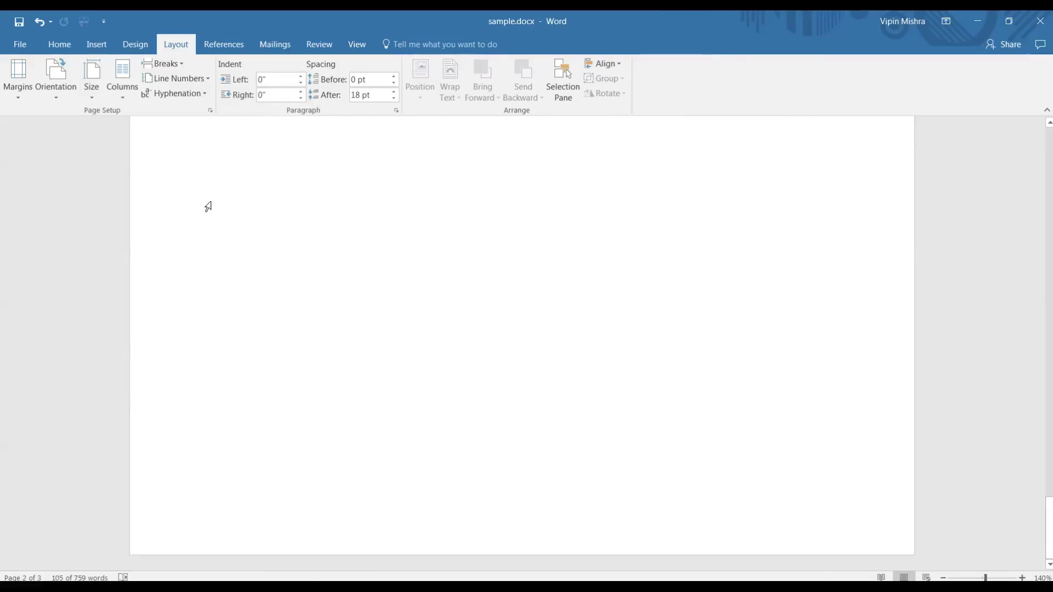
pyautogui.scroll(1, 208, 207)
# Add blank paragraphs after the last paragraph until an empty page 4 appears
pyautogui.click(207, 206)
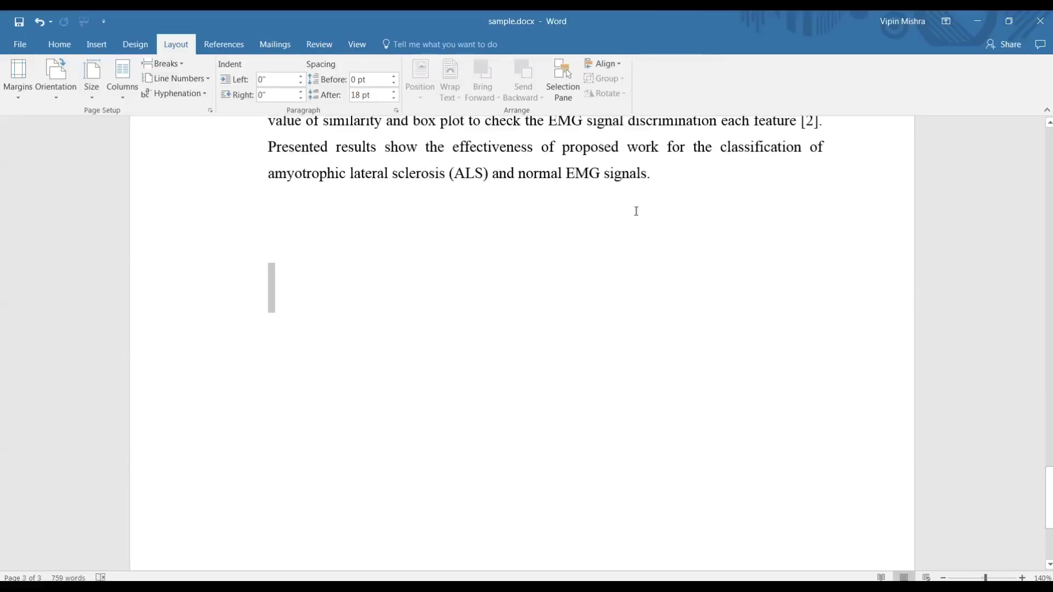
pyautogui.press('Return')
pyautogui.press('Return')
pyautogui.press('Return')
pyautogui.press('Return')
pyautogui.press('Return')
pyautogui.press('Return')
pyautogui.press('Return')
pyautogui.press('Return')
pyautogui.press('Return')
pyautogui.press('Return')
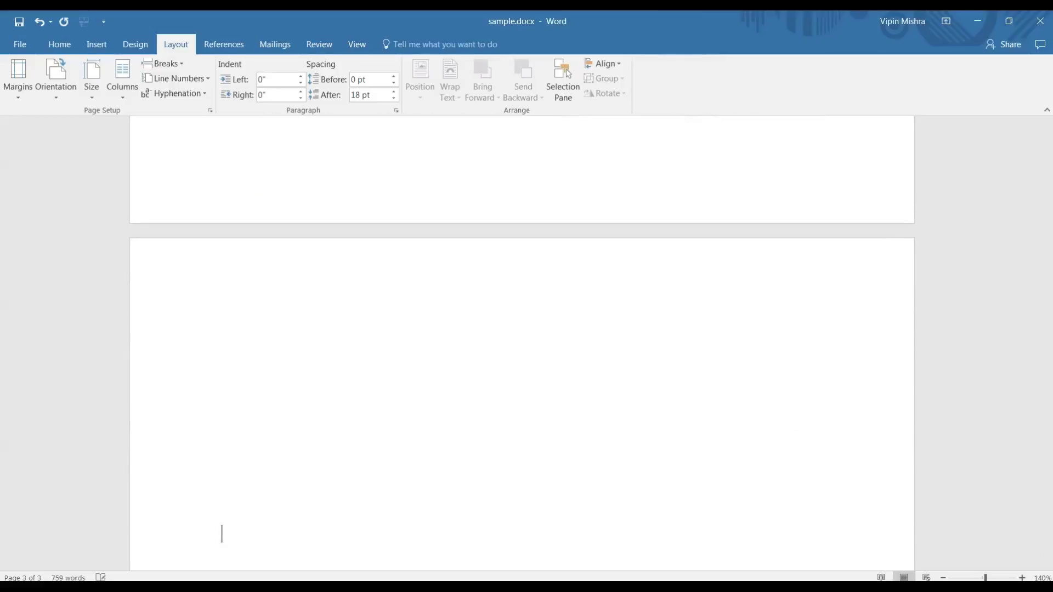
pyautogui.press('Return')
pyautogui.press('Return')
pyautogui.press('Return')
pyautogui.press('Return')
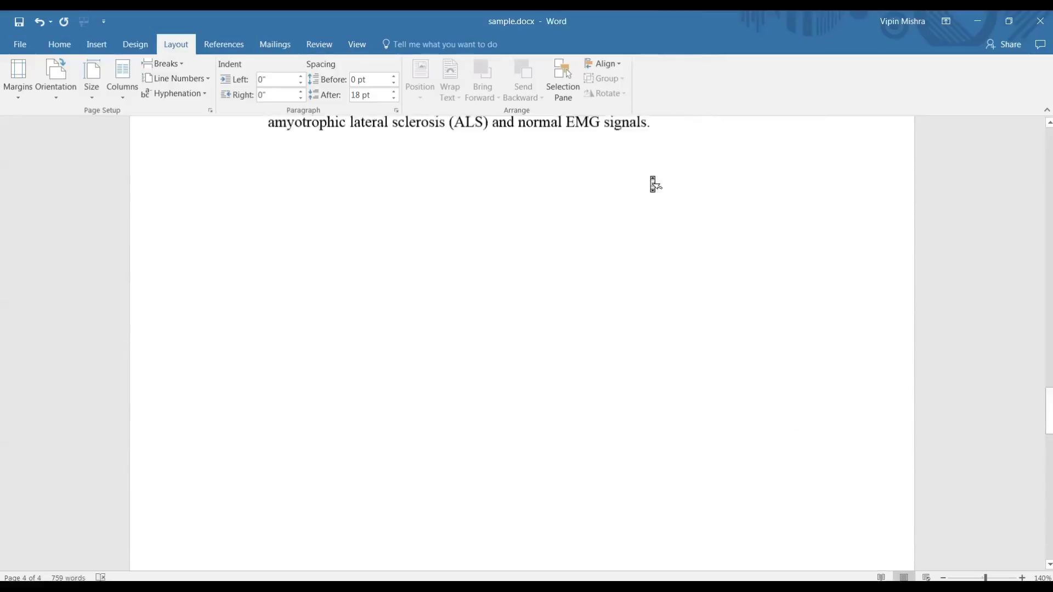
pyautogui.press('Return')
pyautogui.press('Return')
pyautogui.press('Return')
pyautogui.press('Return')
pyautogui.press('Return')
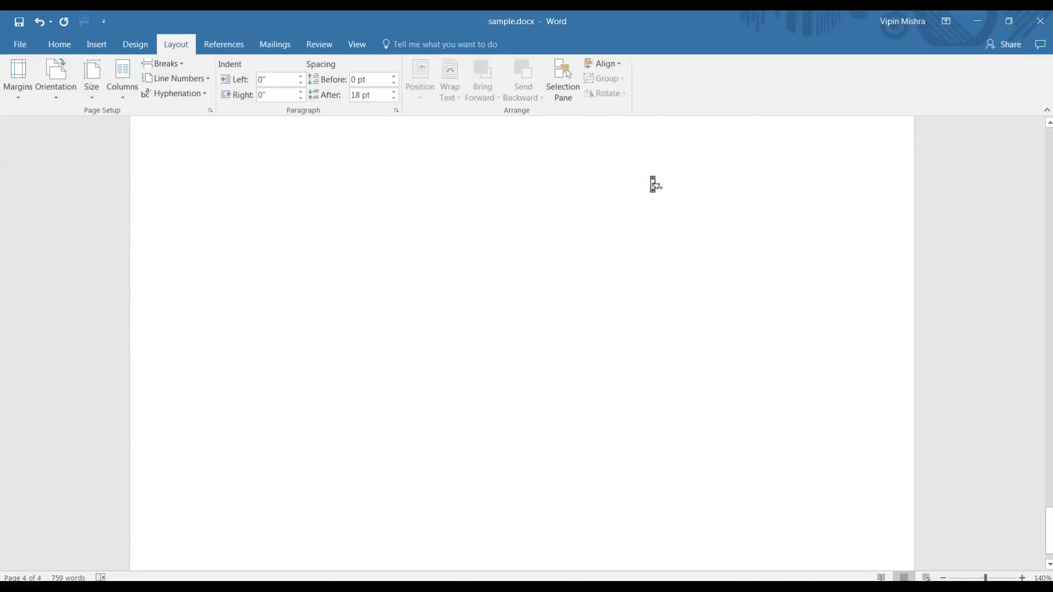
pyautogui.press('Return')
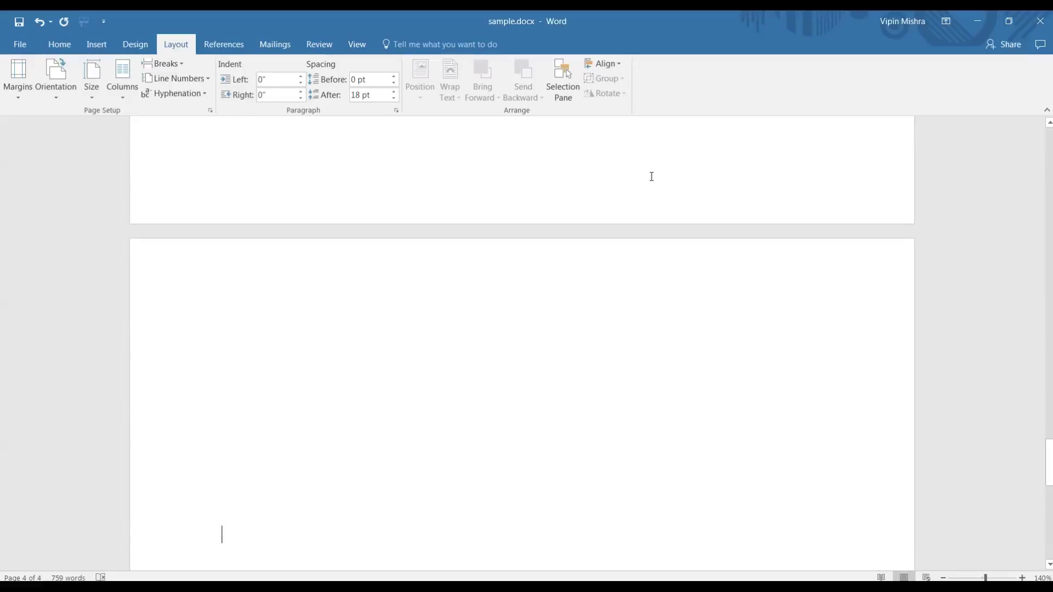
pyautogui.scroll(2, 650, 176)
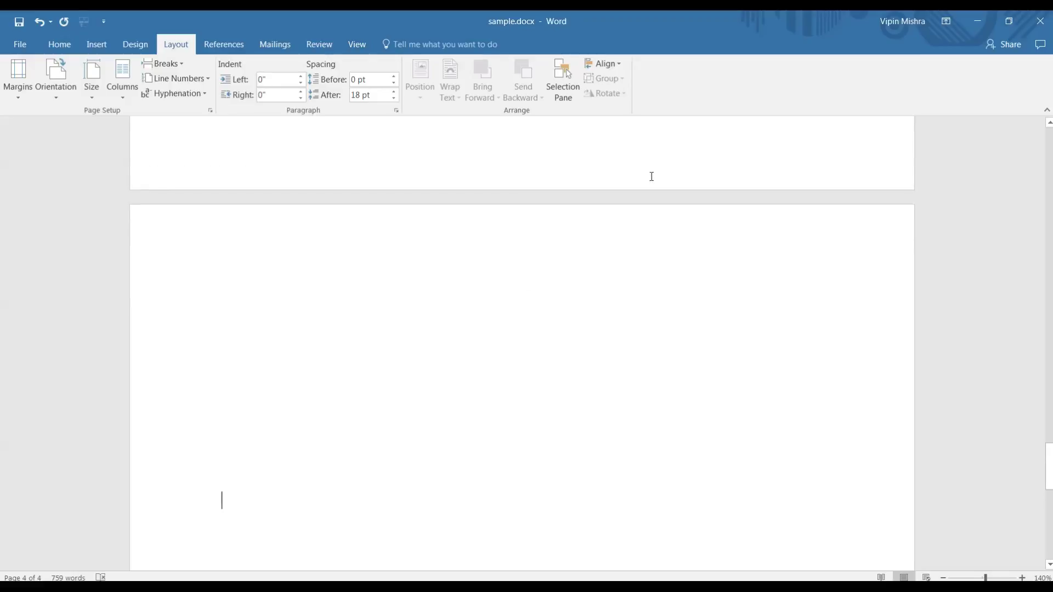
pyautogui.scroll(-5, 597, 305)
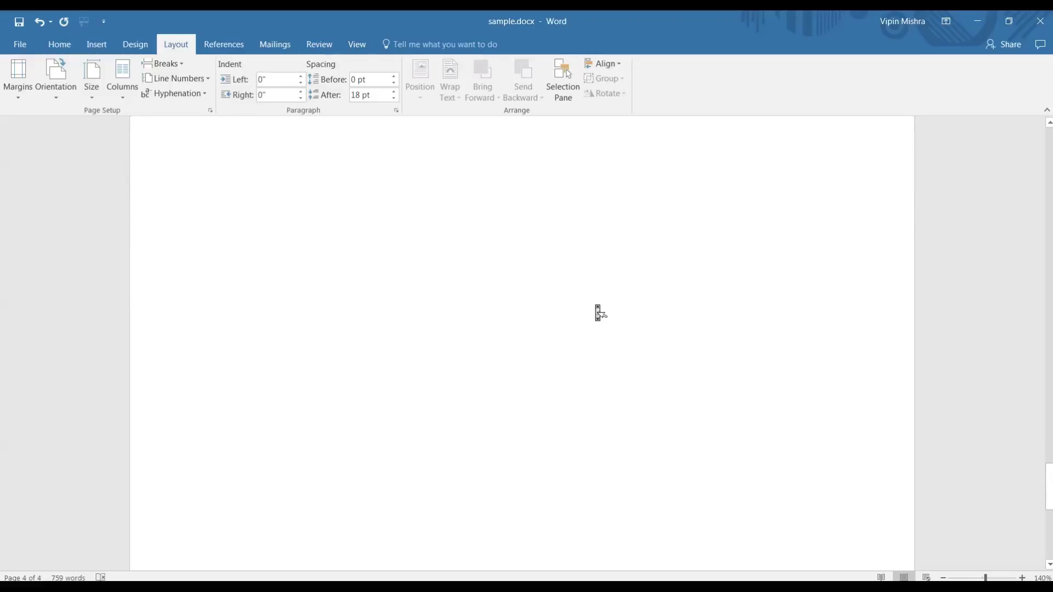
pyautogui.scroll(1, 599, 313)
pyautogui.scroll(2, 598, 313)
pyautogui.scroll(3, 599, 305)
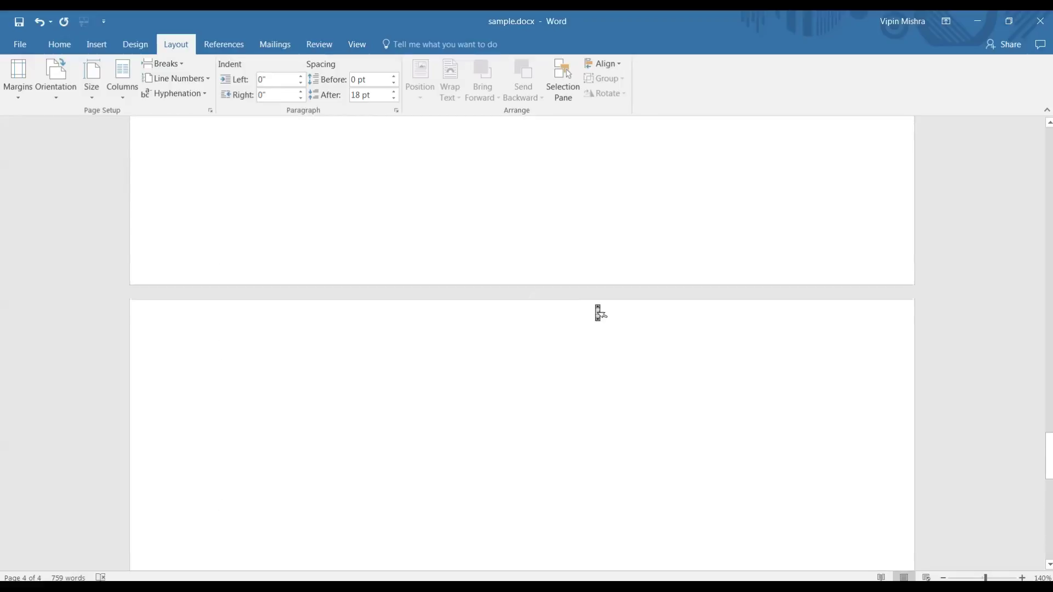
pyautogui.scroll(-2, 461, 494)
pyautogui.scroll(-1, 465, 496)
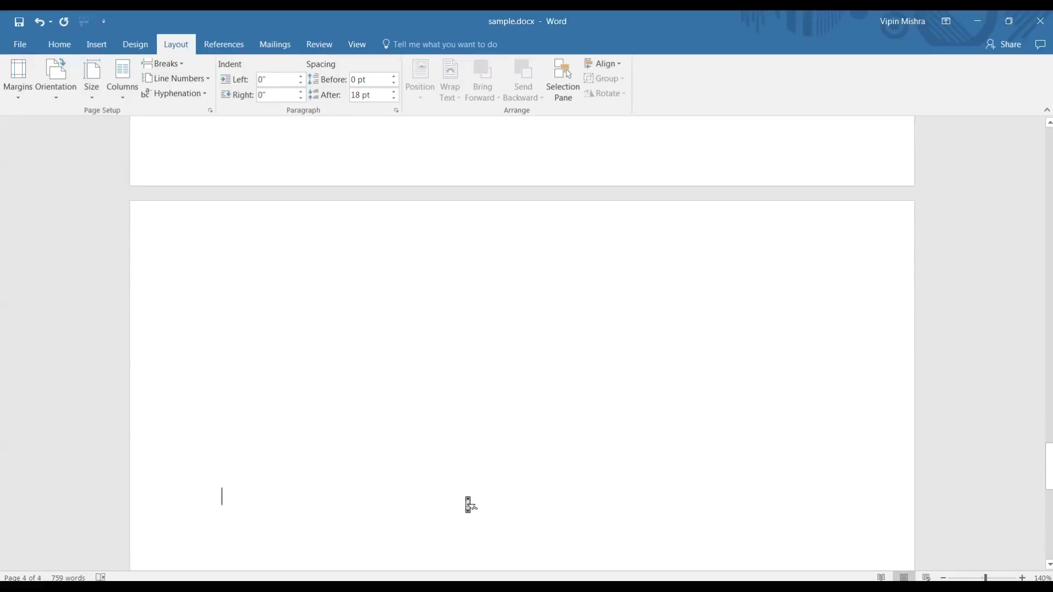
pyautogui.scroll(-2, 466, 497)
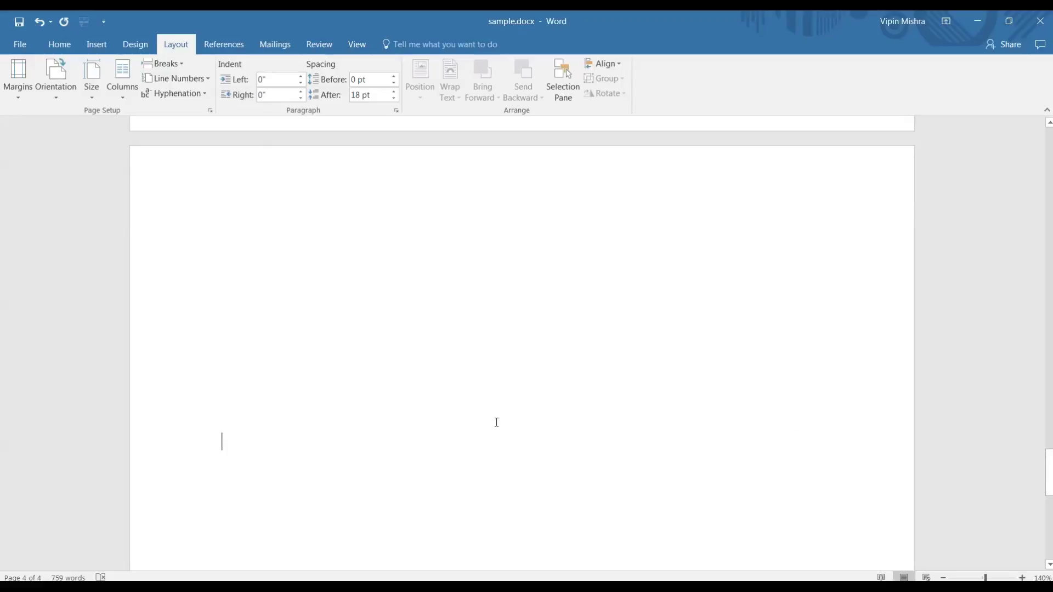
pyautogui.scroll(-1, 497, 423)
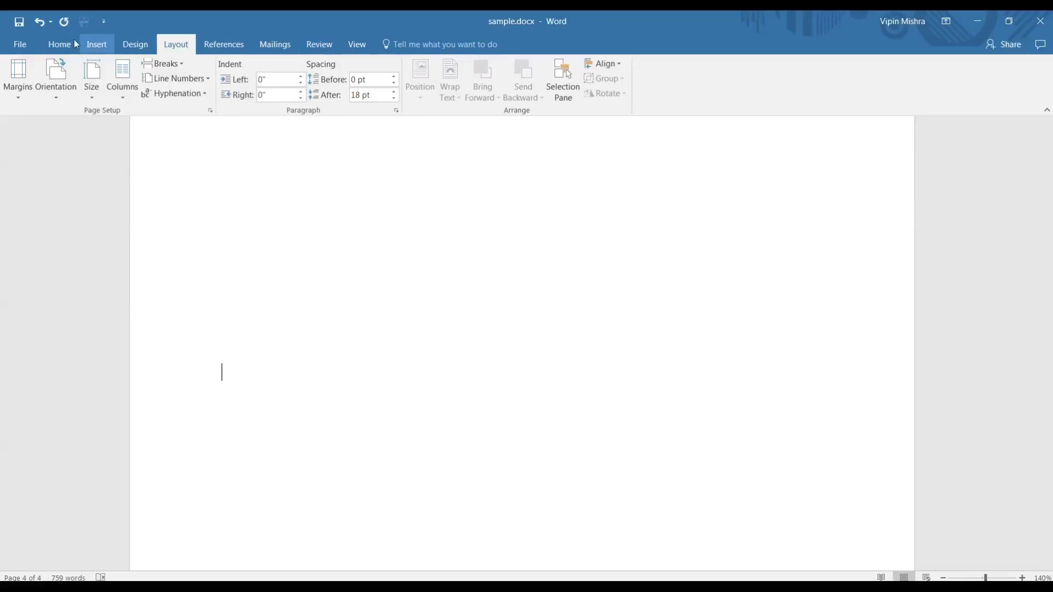
# Turn on Show/Hide ¶ from the Home tab to display paragraph marks
pyautogui.click(59, 44)
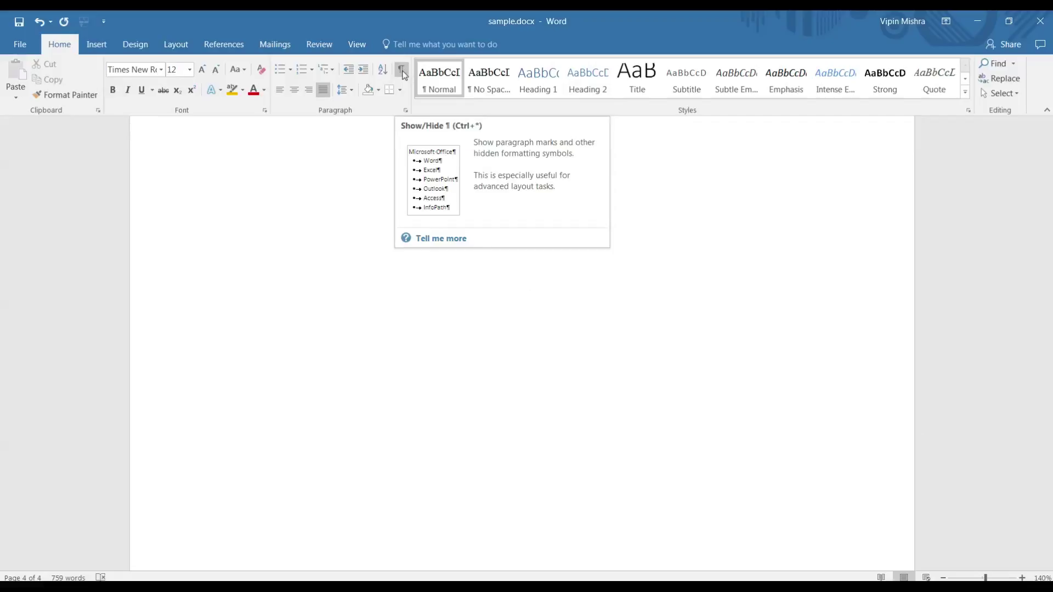
pyautogui.click(402, 69)
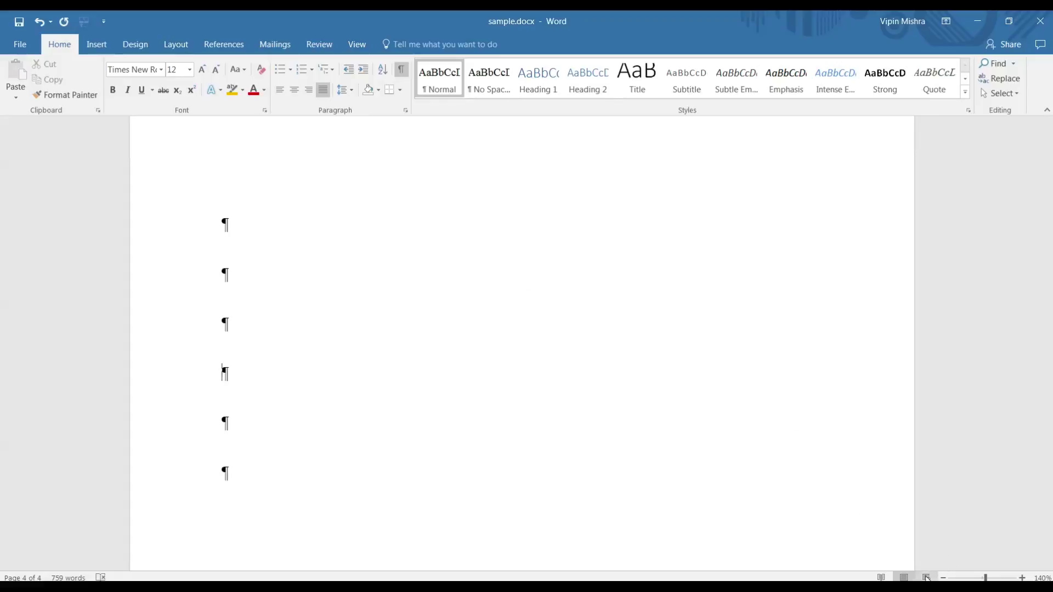
# In Web Layout, delete the empty paragraph marks below the final text
pyautogui.click(927, 578)
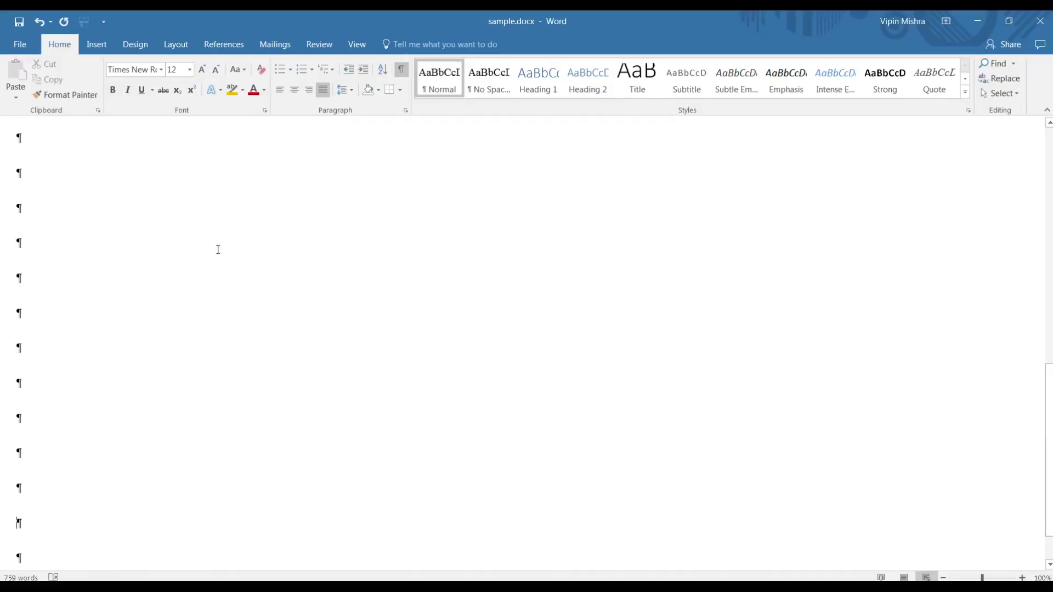
pyautogui.scroll(10, 323, 328)
pyautogui.scroll(-5, 323, 327)
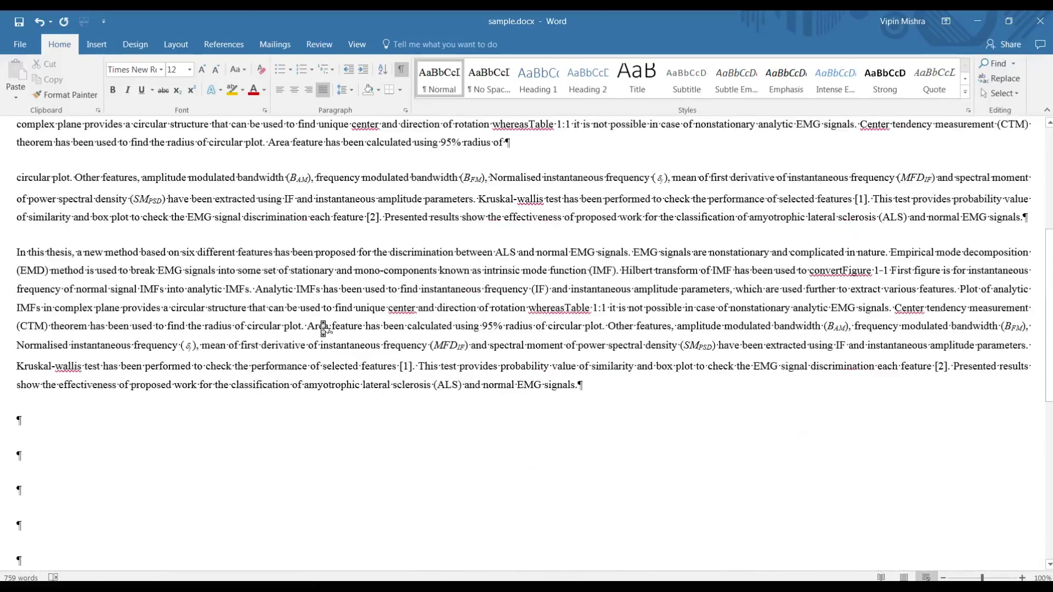
pyautogui.scroll(-5, 323, 327)
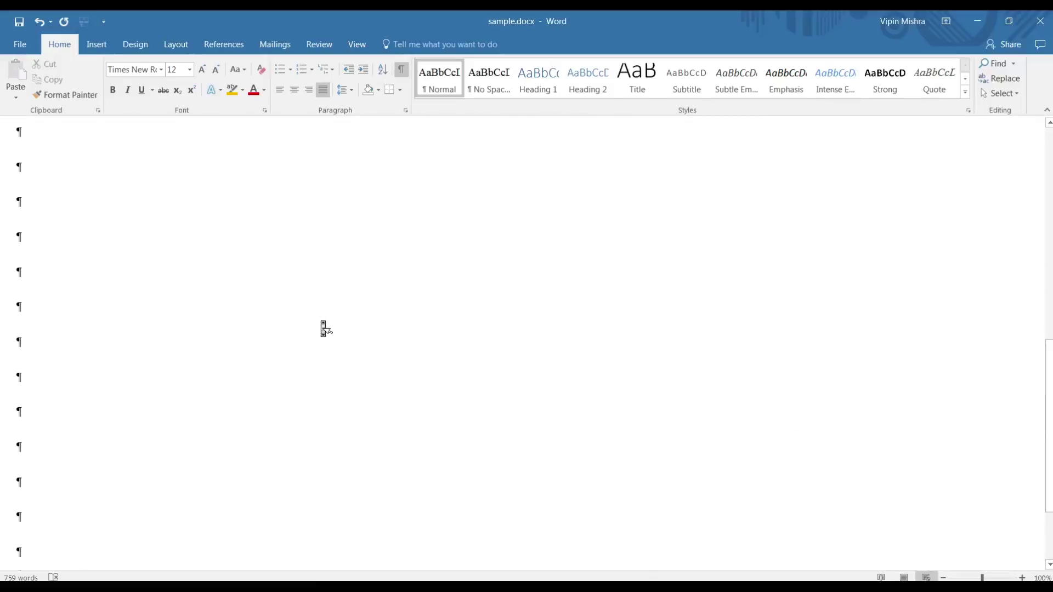
pyautogui.scroll(1, 323, 329)
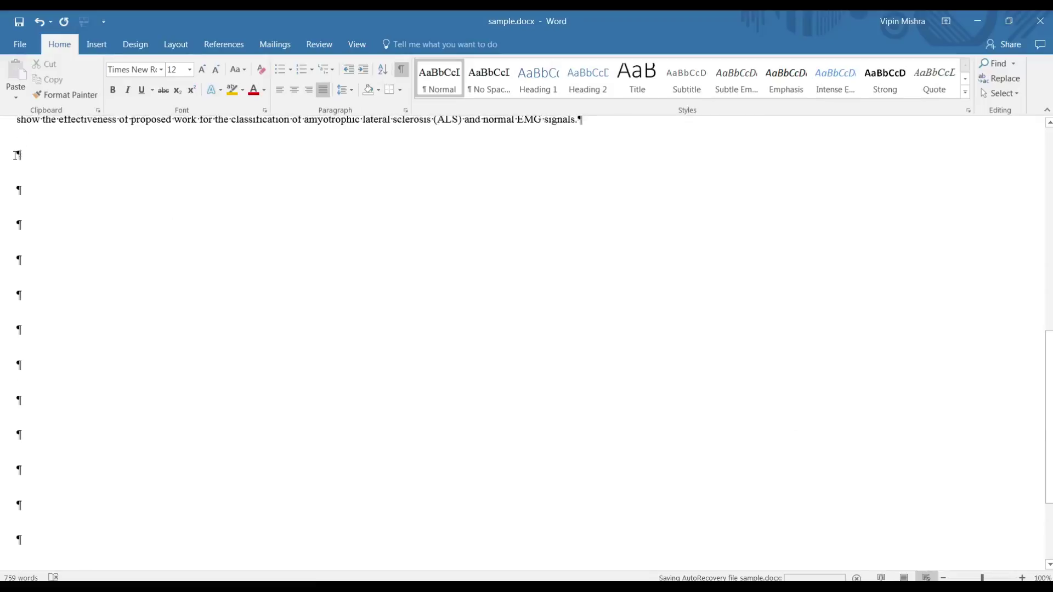
pyautogui.moveTo(16, 153)
pyautogui.mouseDown()
pyautogui.moveTo(19, 433)
pyautogui.moveTo(45, 552)
pyautogui.mouseUp()
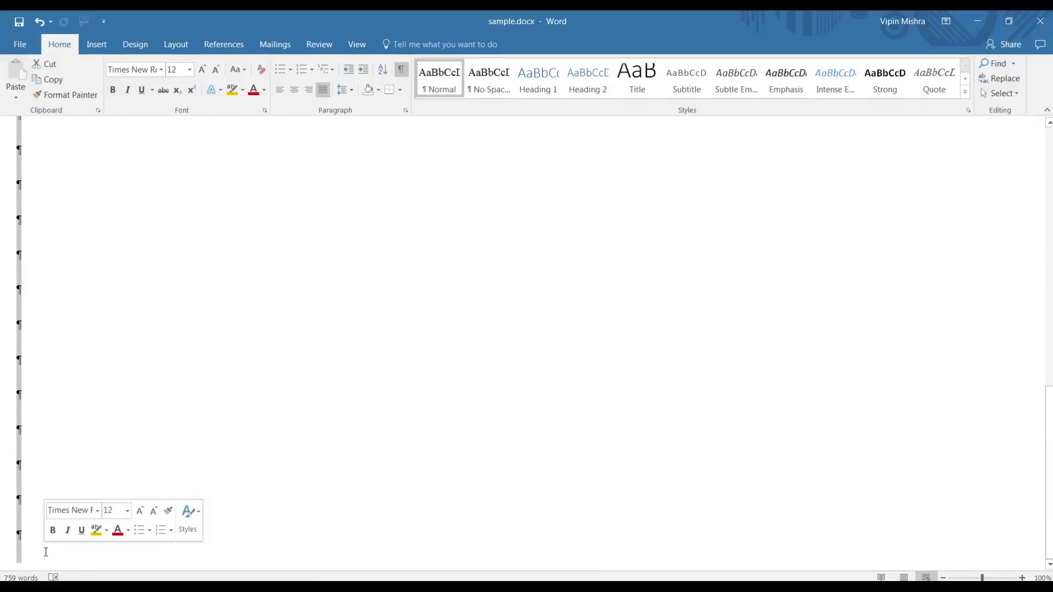
pyautogui.press('Delete')
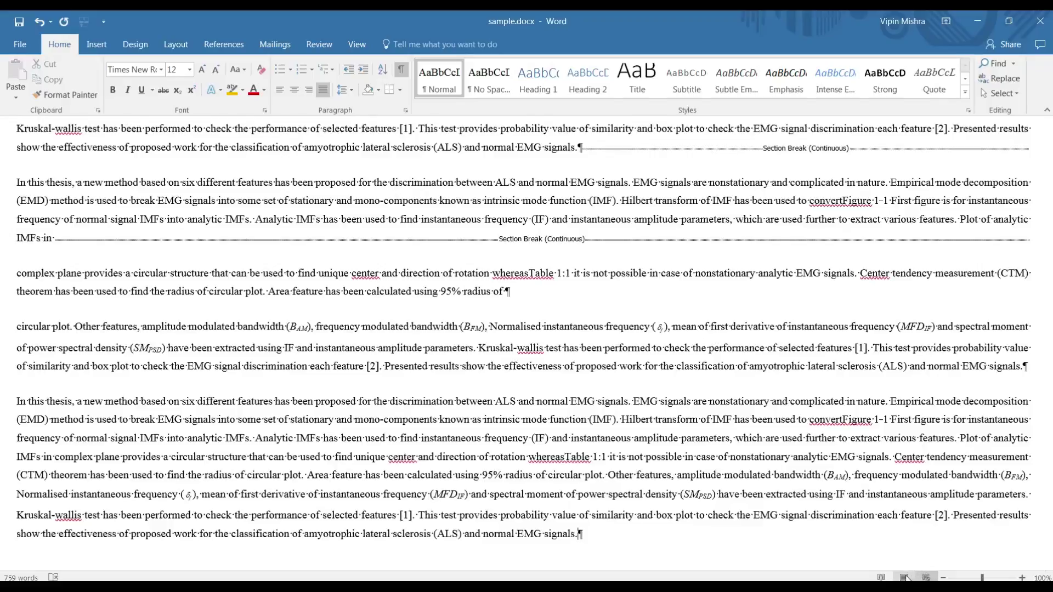
# Switch from Web Layout back to Print Layout to view the three-page document
pyautogui.click(904, 578)
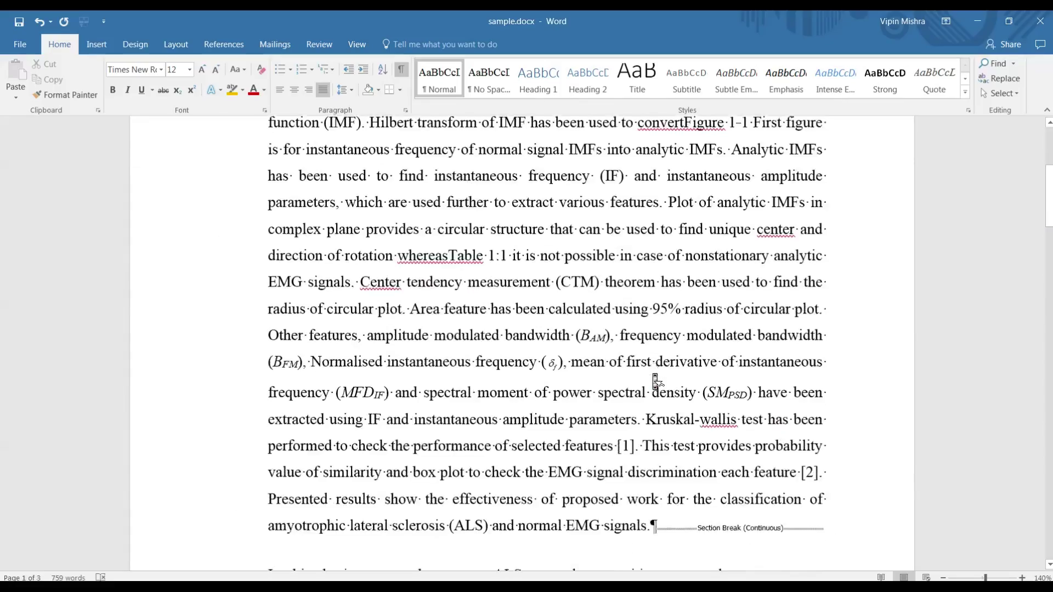
pyautogui.scroll(-1, 656, 380)
pyautogui.scroll(-5, 655, 380)
pyautogui.scroll(-2, 655, 381)
pyautogui.scroll(-1, 649, 379)
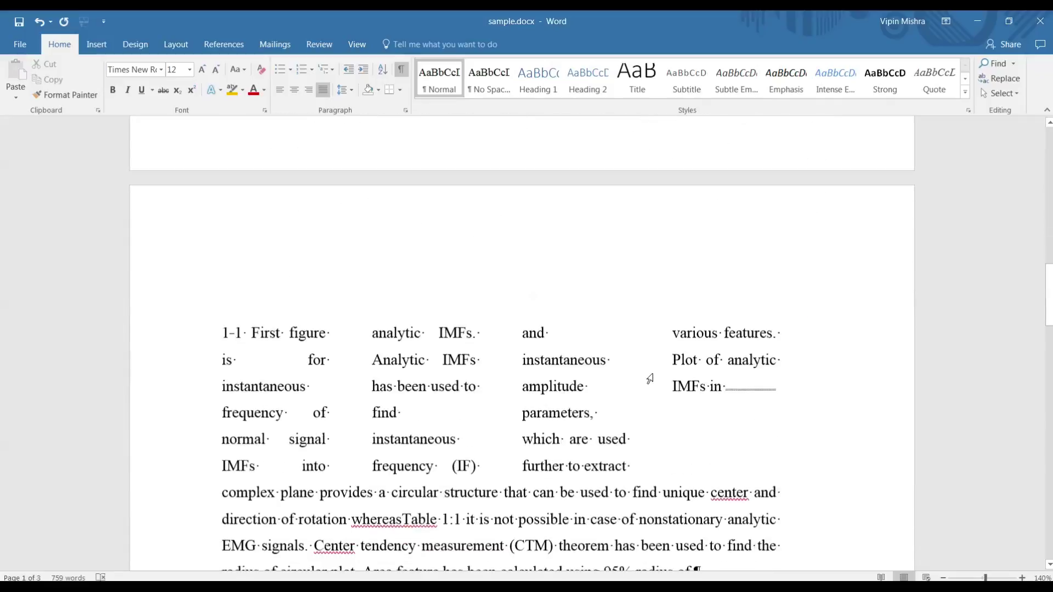